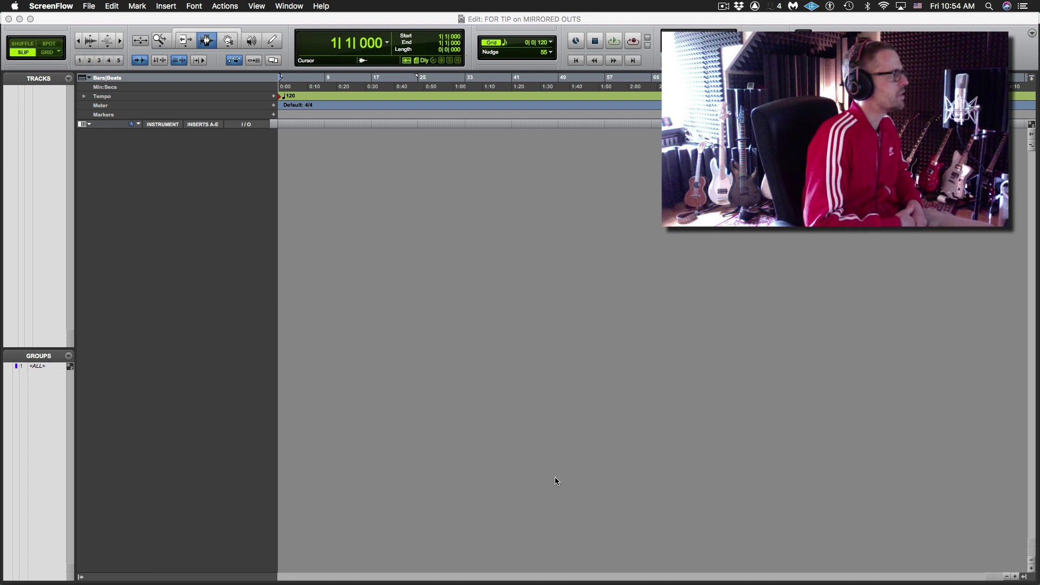
Bring Pro Tools to the front and open the New Tracks dialog.
left_click(562, 451)
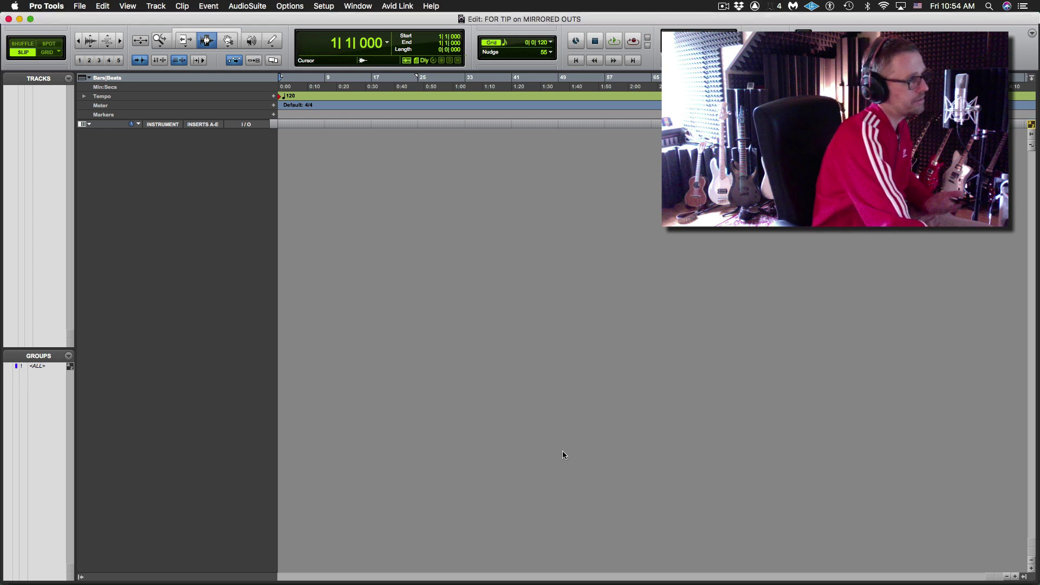
key("super+shift+n")
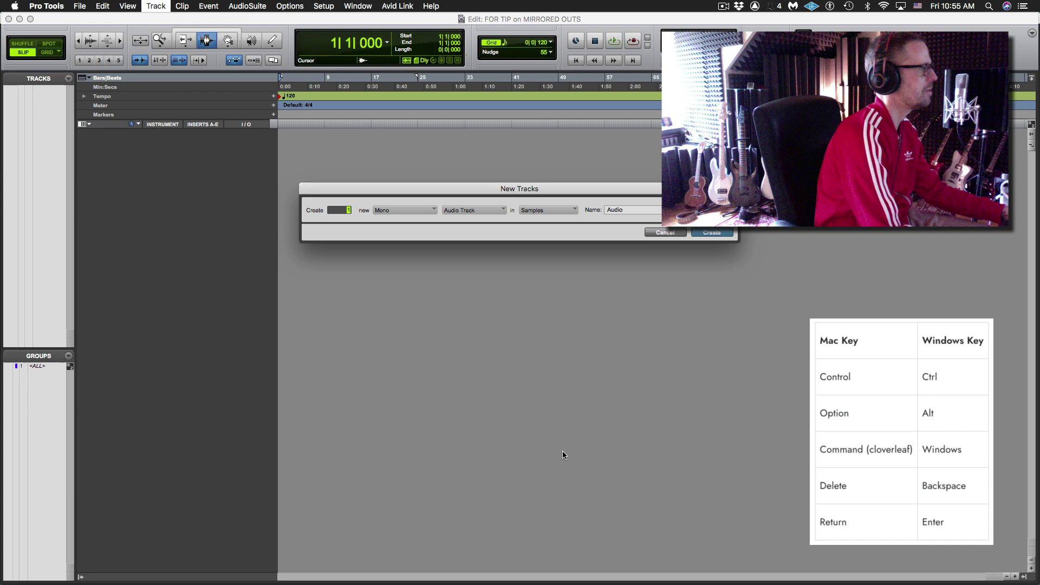
Create 3 stereo Instrument Tracks in ticks, named Inst 1 to Inst 3.
key("super+Right")
key("super+Down")
key("super+Down")
key("super+Down")
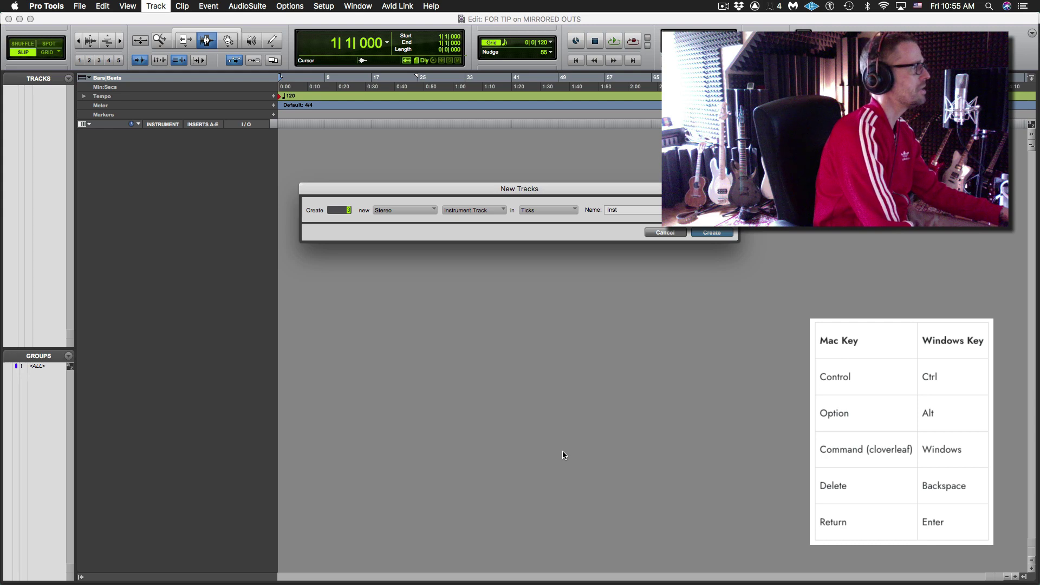
key("Return")
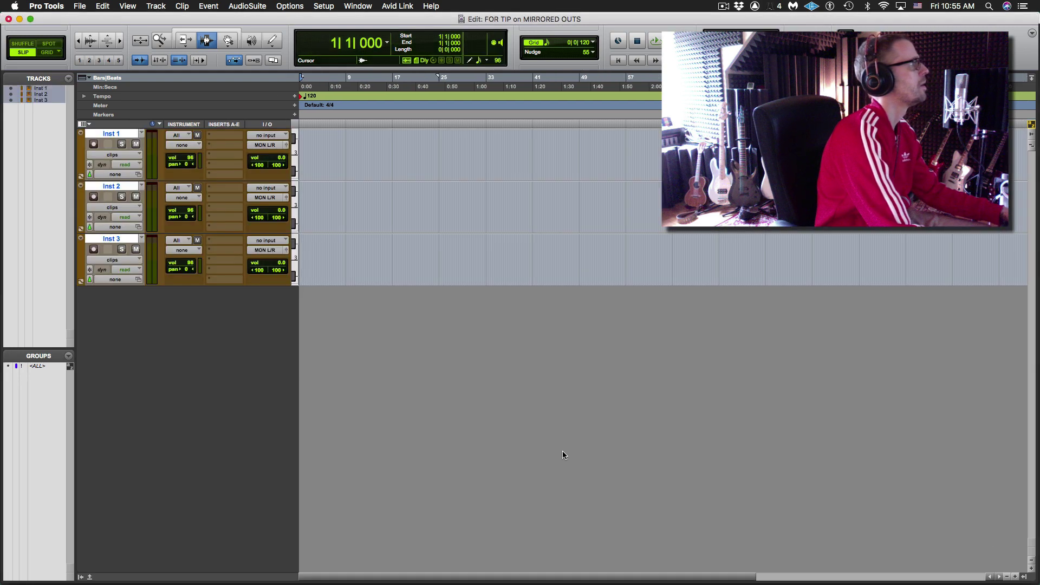
Rename Inst 1, Inst 2 and Inst 3 to EZ 1, EZ 2 and EZ 3, fixing a mistyped entry.
double_click(120, 134)
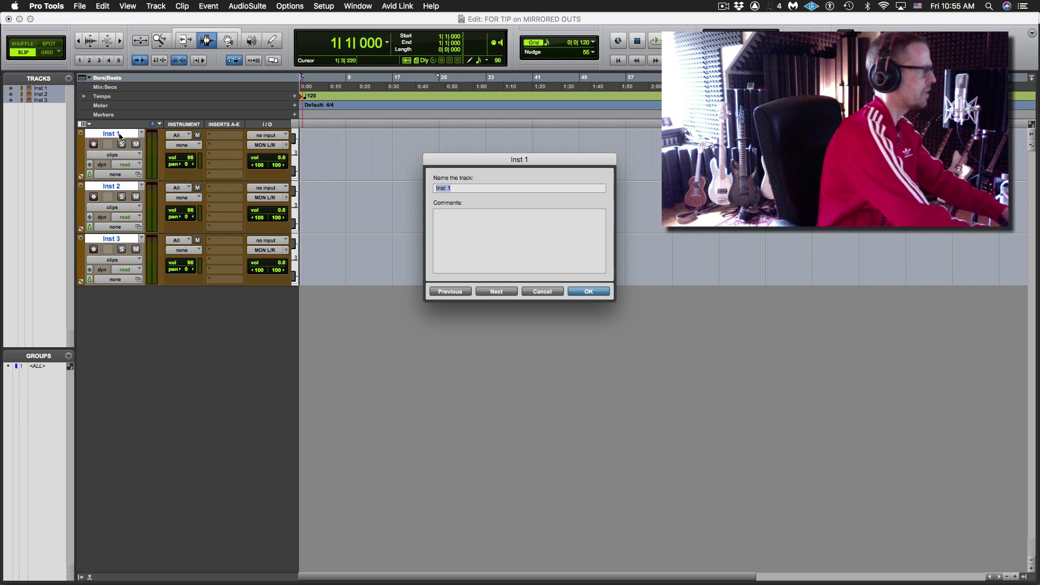
type("EZ 1")
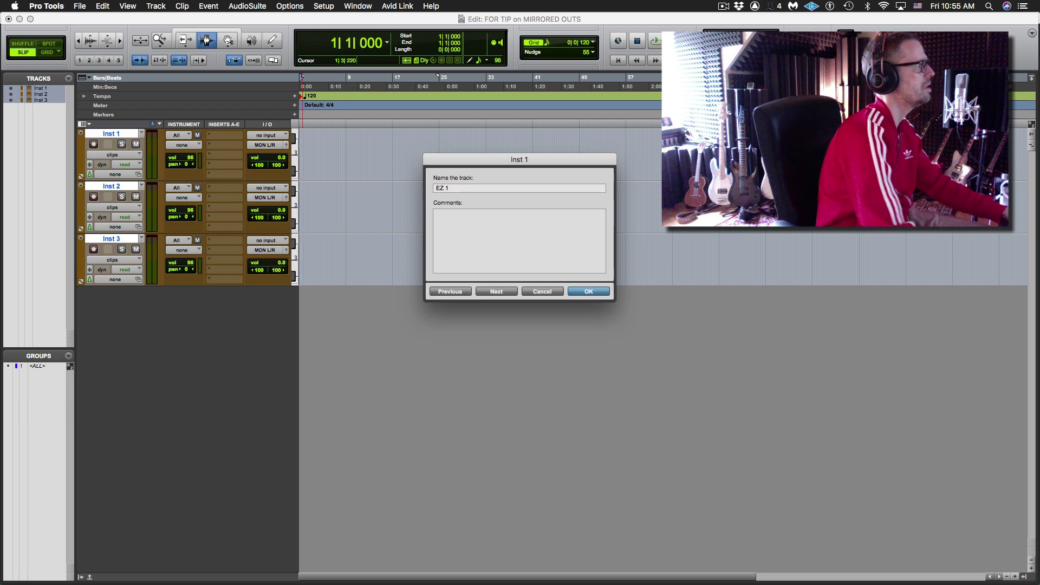
key("super+Right")
type("D")
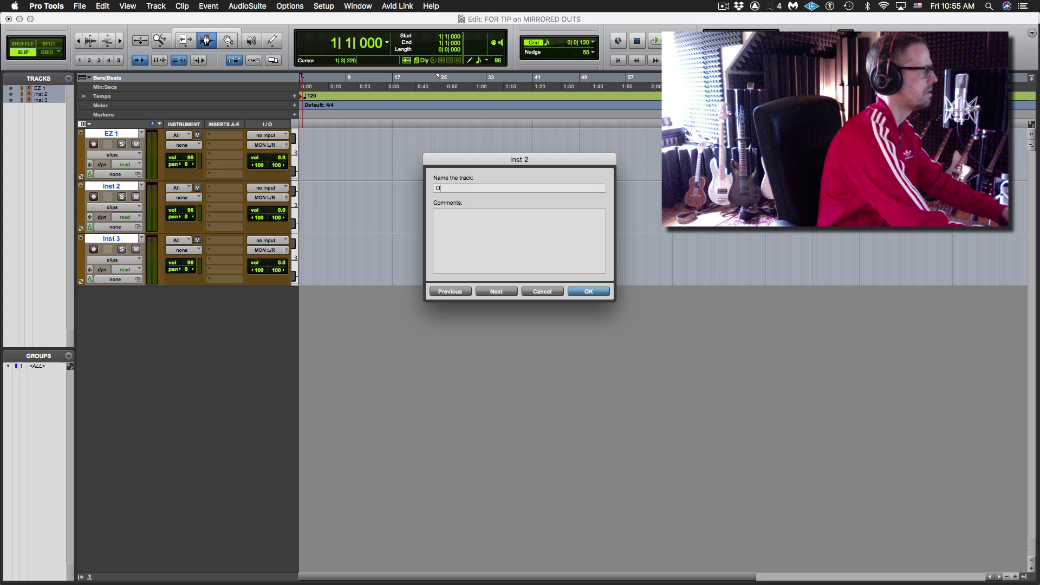
type("rum")
key("BackSpace")
key("BackSpace")
key("BackSpace")
key("BackSpace")
type("EZ")
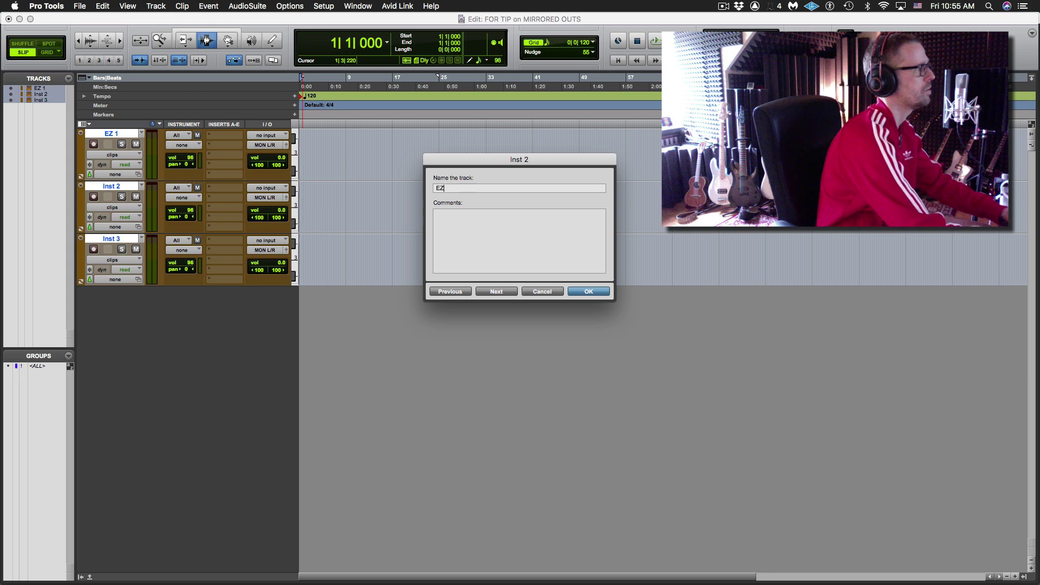
type(" 2")
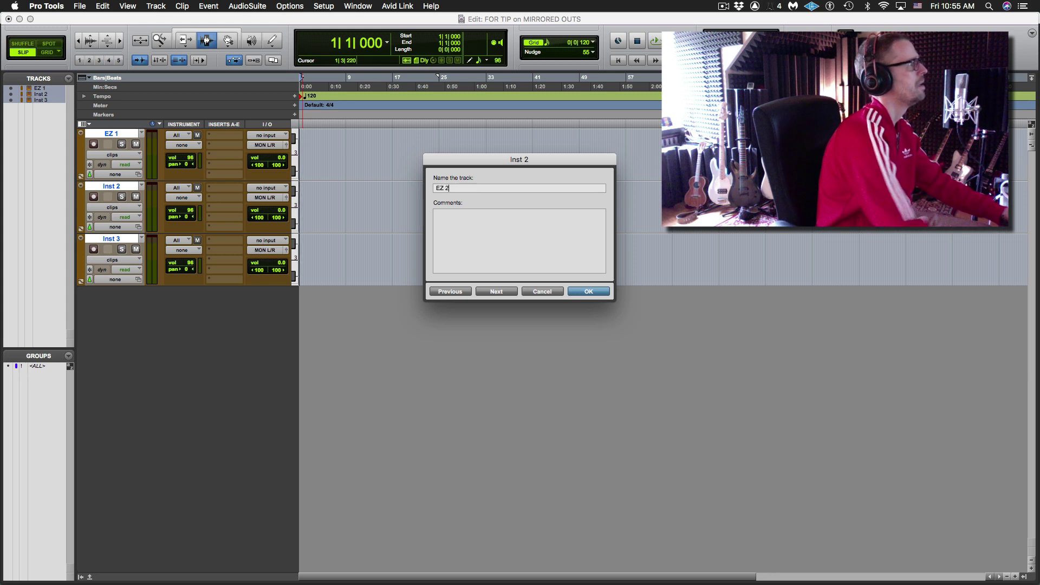
key("super+Right")
type("EZ")
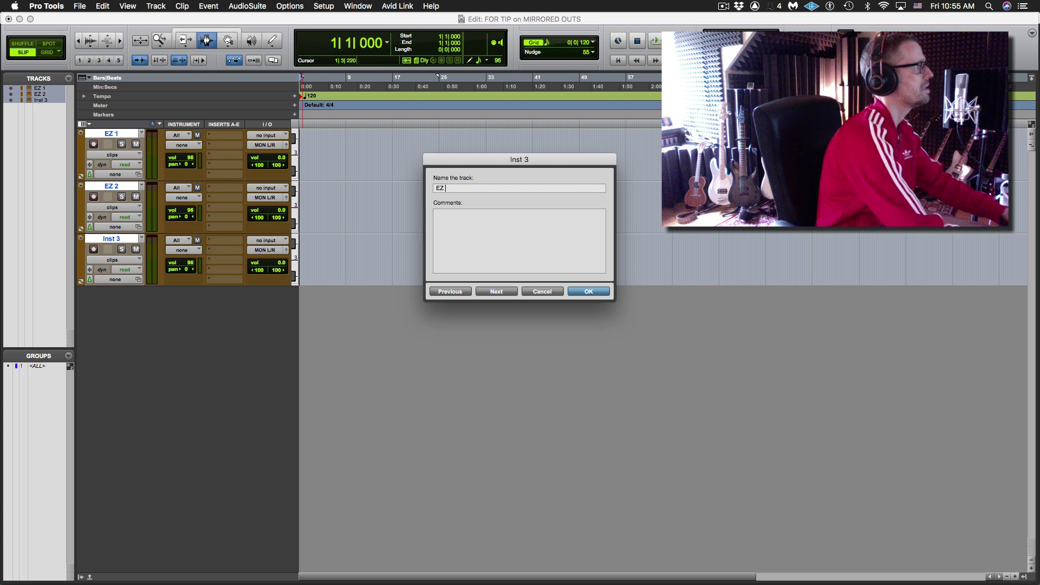
type(" 3")
key("Return")
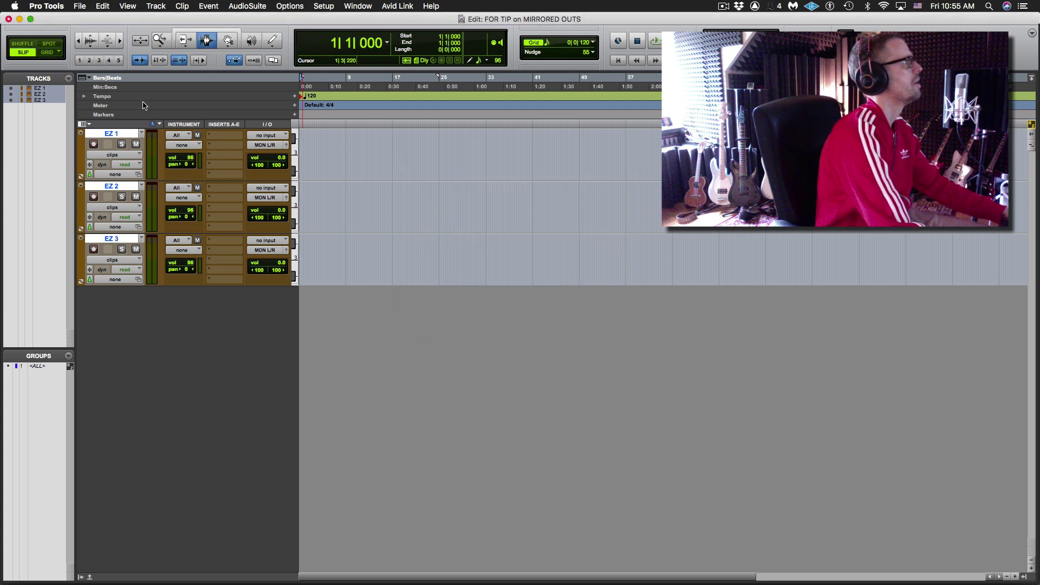
Insert the stereo EZdrummer instrument plug-in on insert A of all three EZ tracks.
left_click(219, 135)
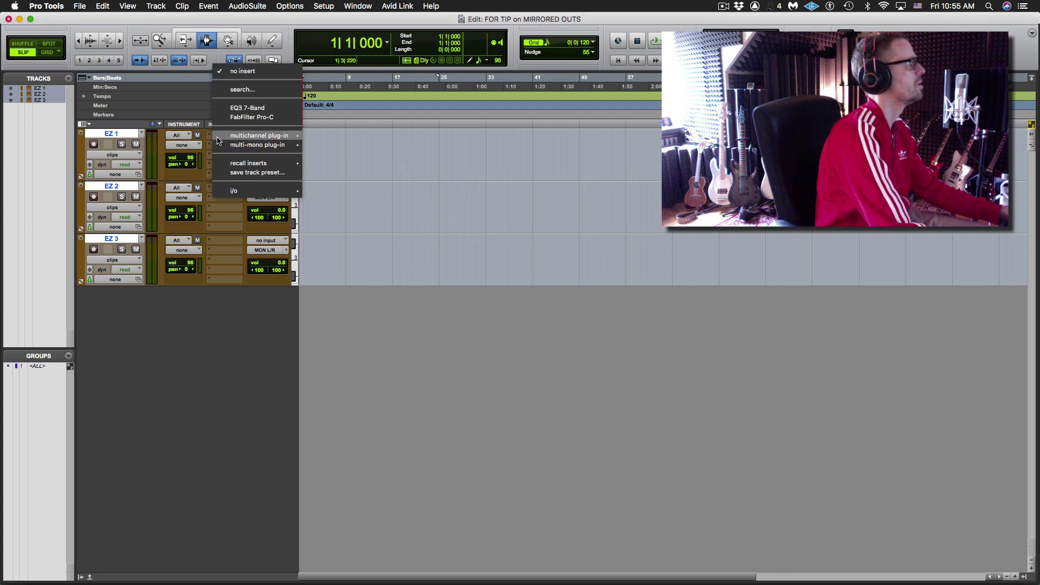
mouse_move(239, 136)
mouse_move(353, 232)
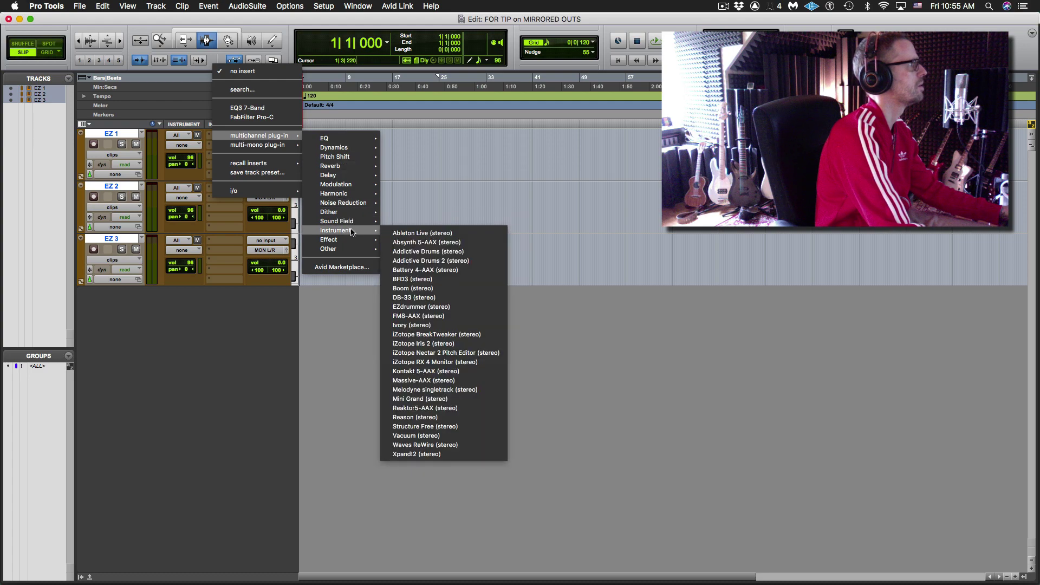
left_click(422, 306)
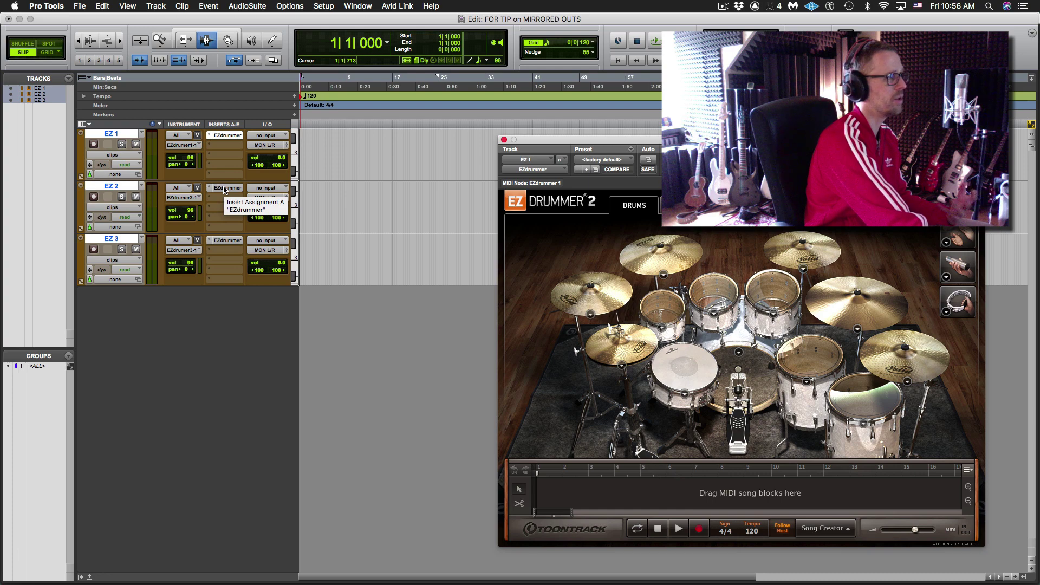
On EZ 2's EZdrummer, load the Made of Metal kit's Original Mix.
left_click(224, 189)
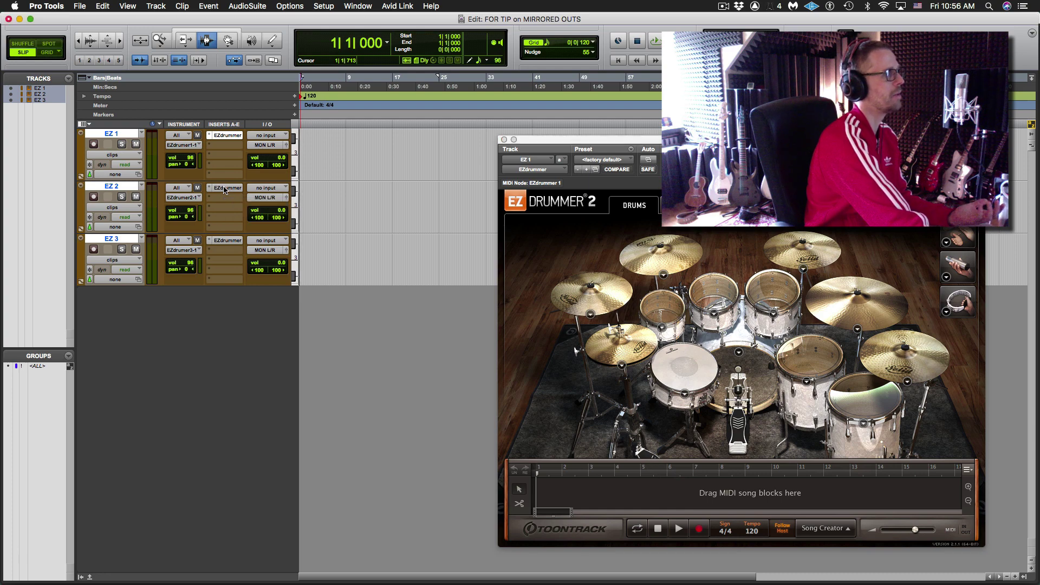
left_click(224, 189)
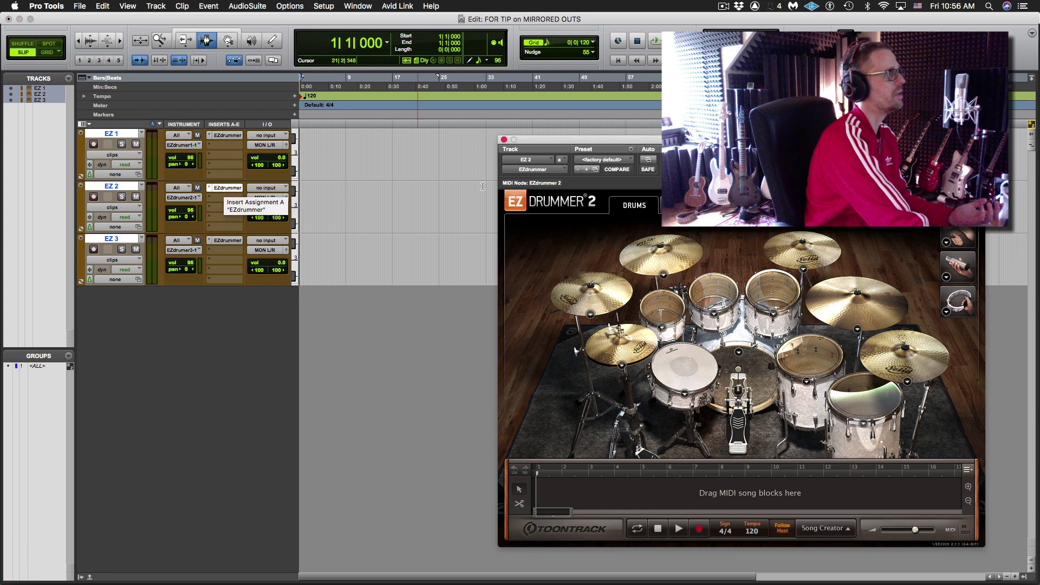
left_click(888, 204)
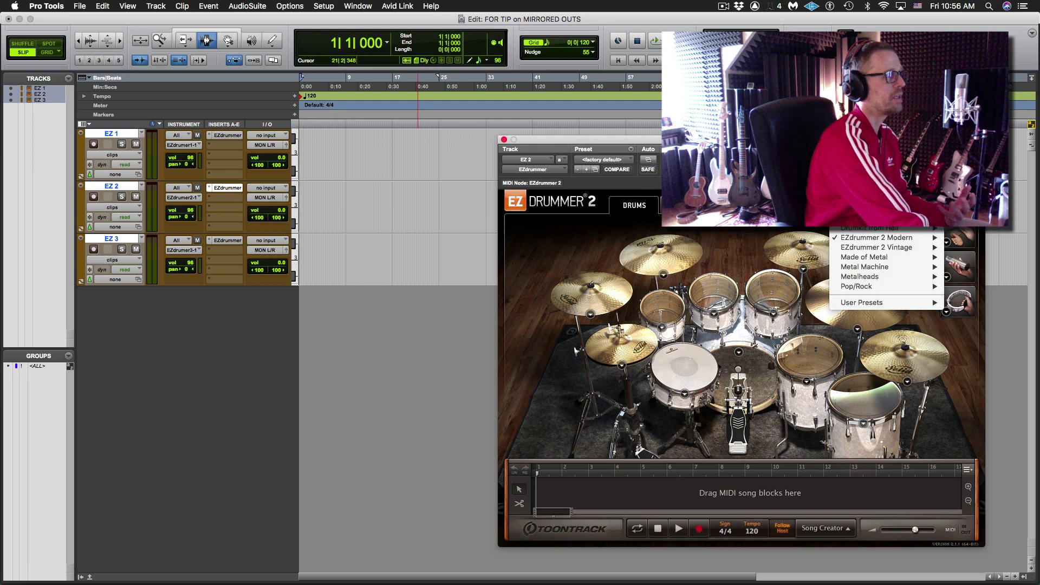
mouse_move(886, 259)
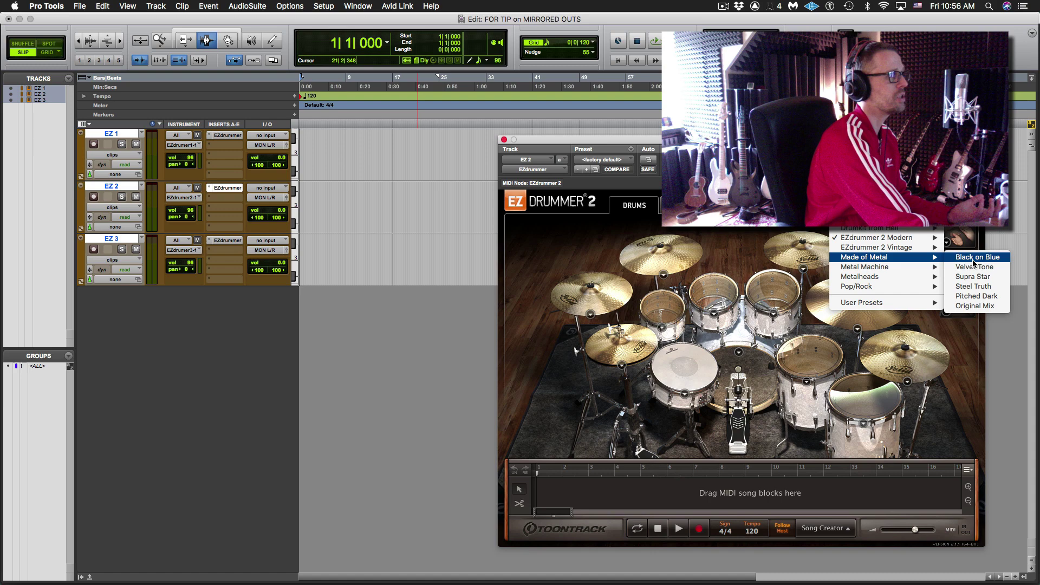
left_click(962, 307)
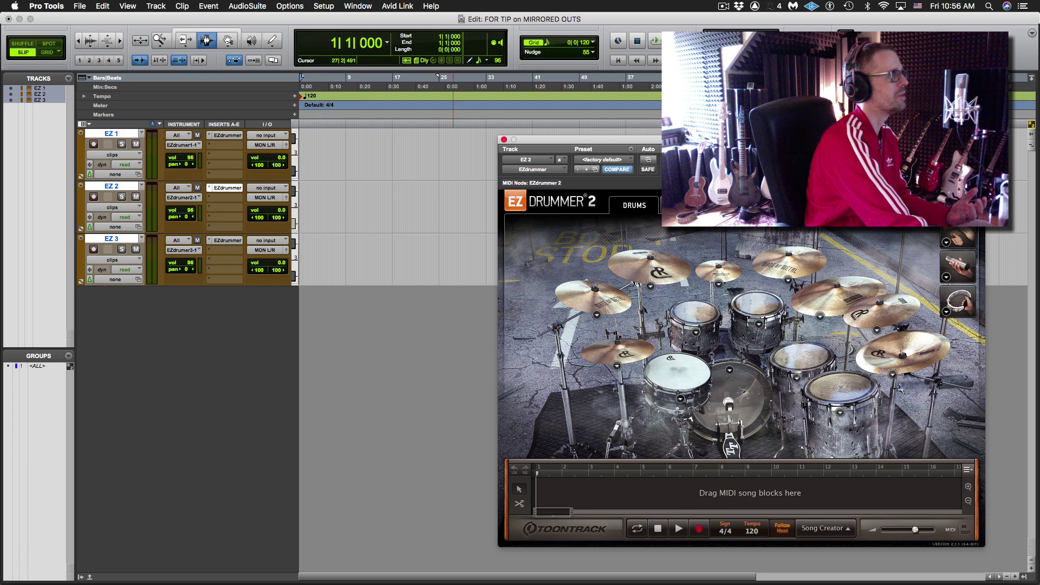
Switch EZ 2's EZdrummer to the Metal Machine kit's Original Mix preset.
left_click(820, 316)
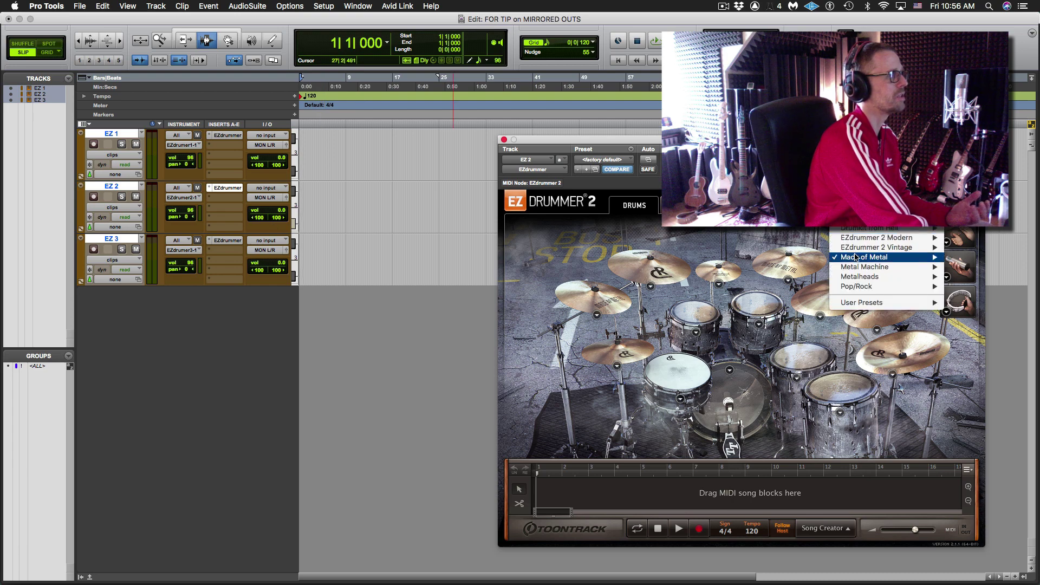
mouse_move(858, 267)
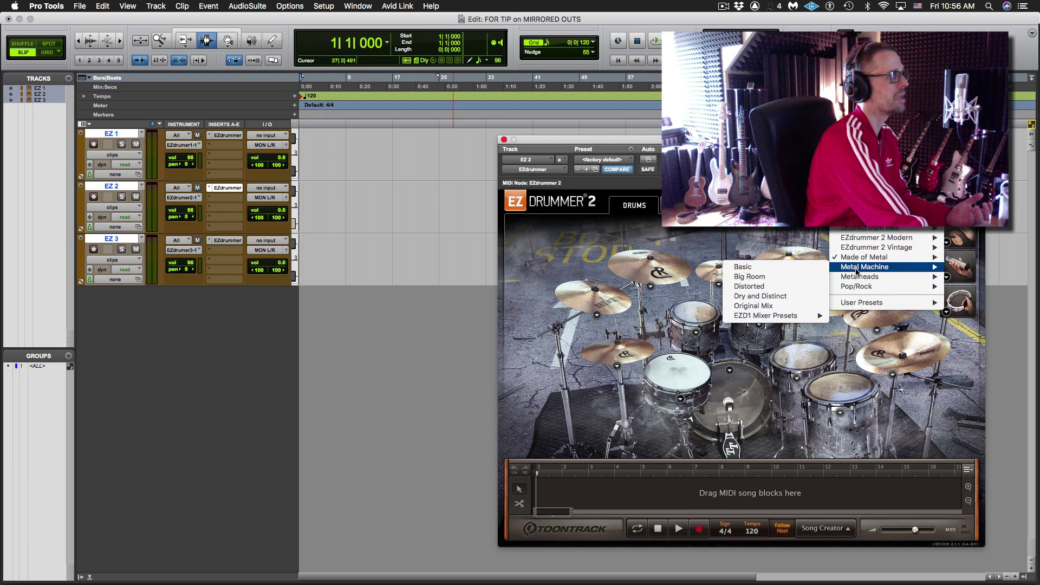
left_click(783, 307)
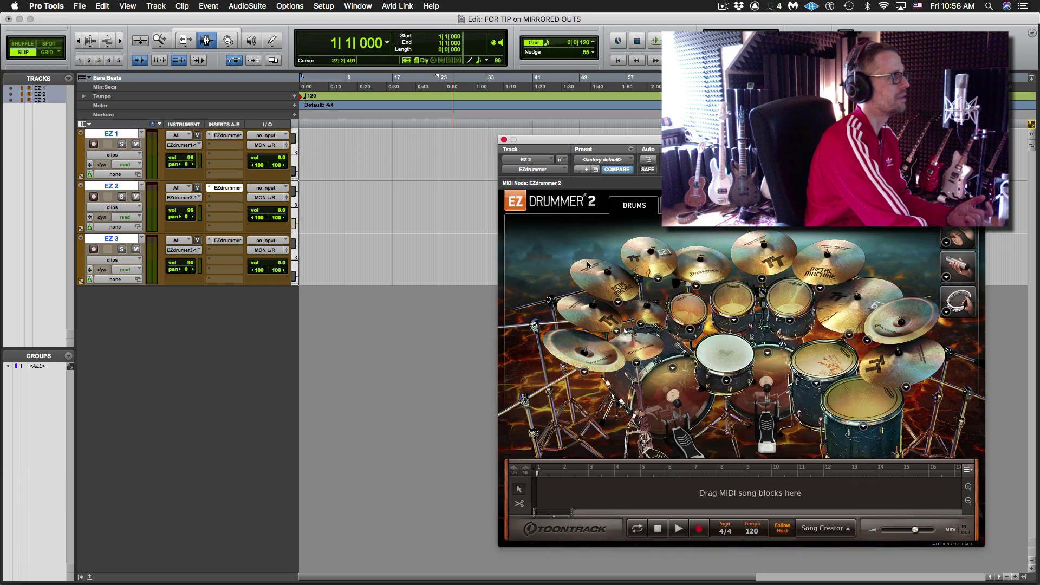
left_click(224, 241)
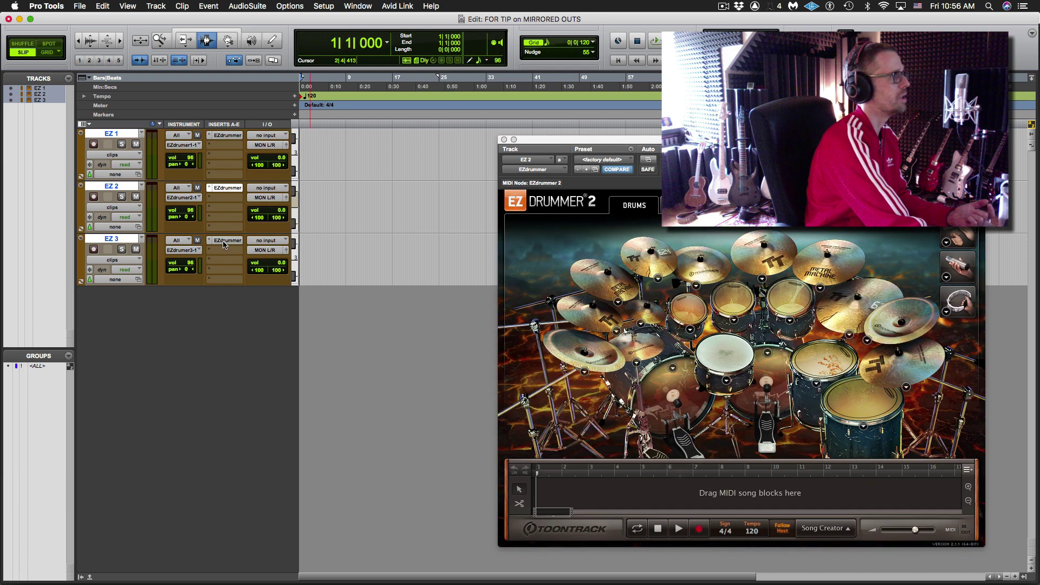
Load the Drumkit from Hell kit's Original Mix on EZ 3's EZdrummer.
left_click(877, 206)
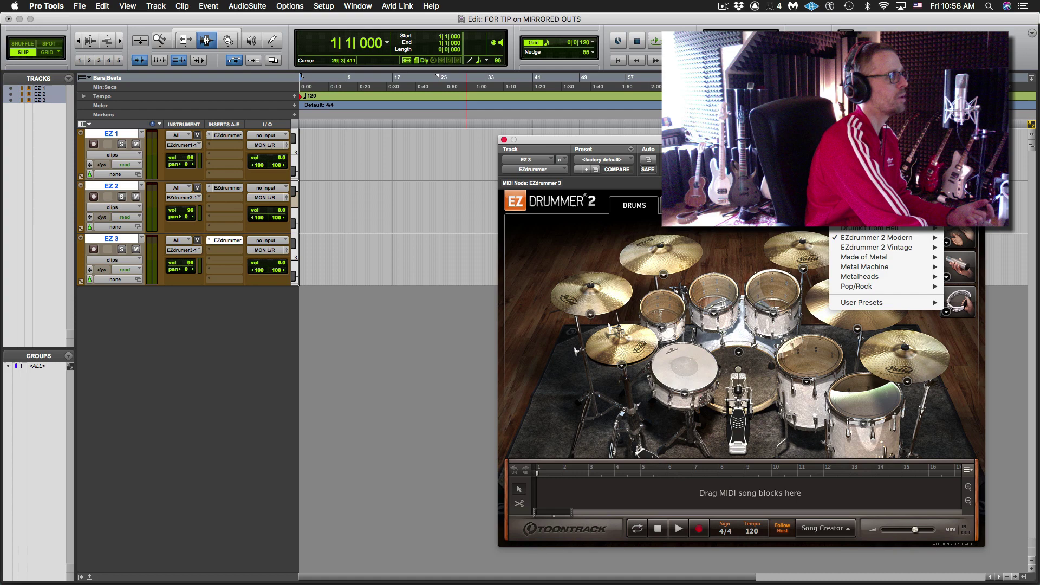
mouse_move(861, 286)
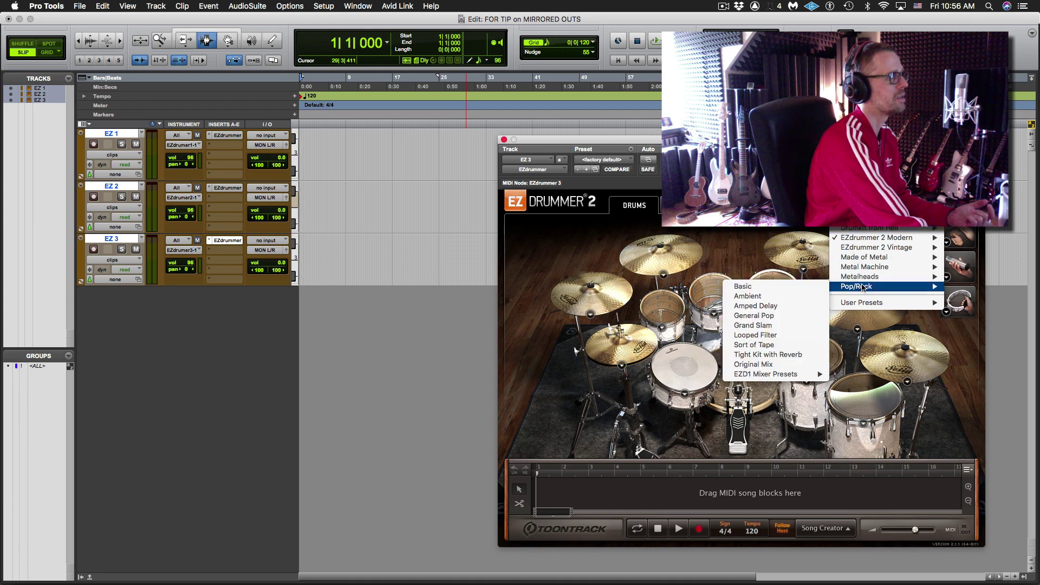
mouse_move(834, 230)
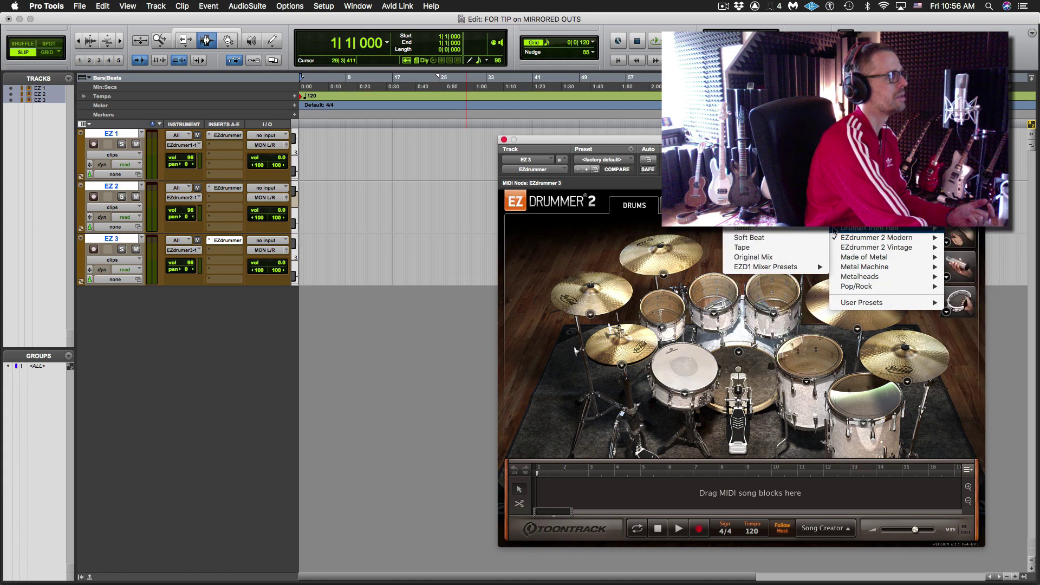
left_click(808, 258)
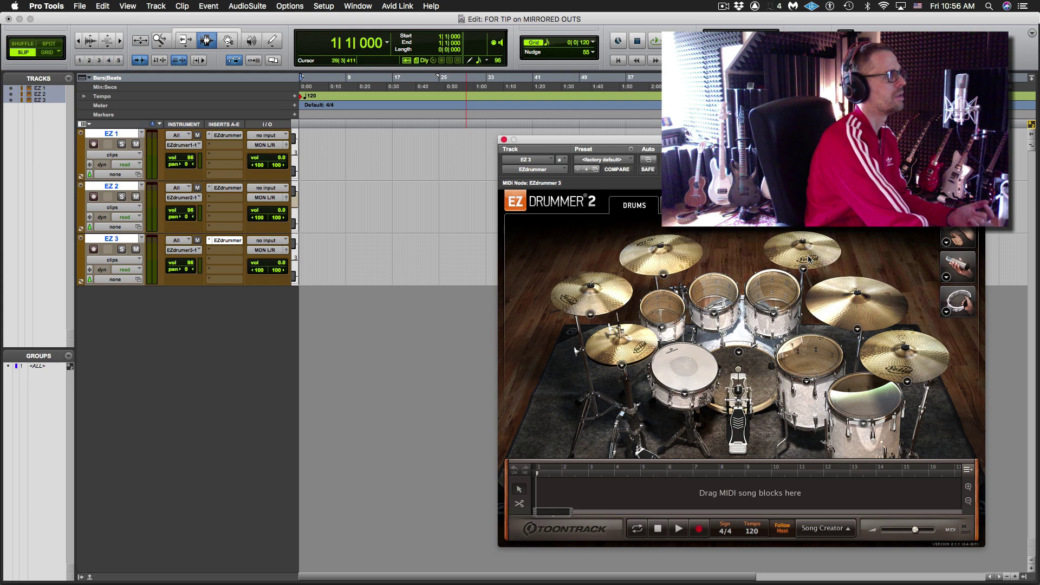
Check the kits on EZ 2 and EZ 1, then close the EZdrummer window.
left_click(228, 188)
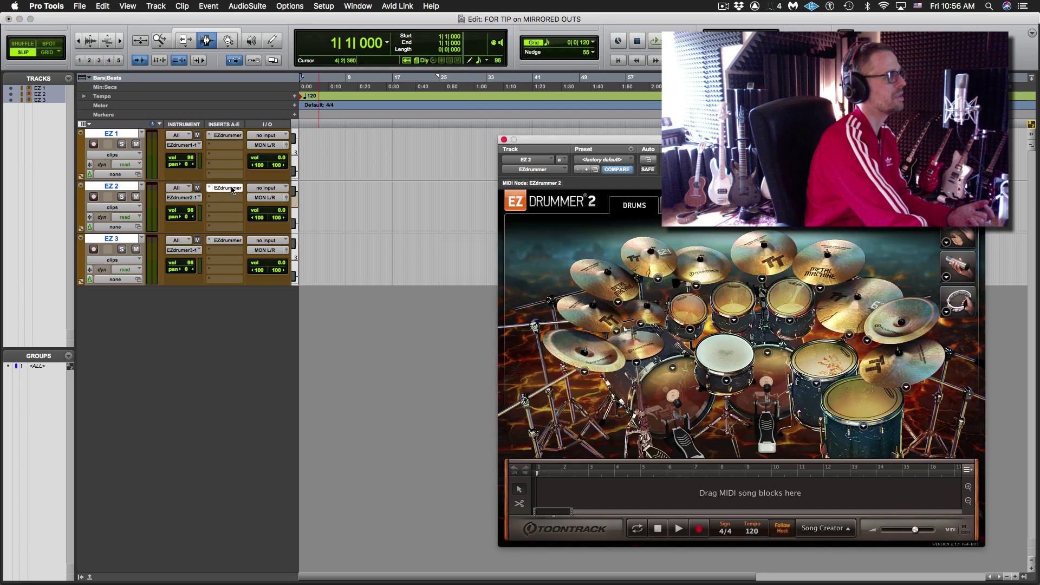
left_click(227, 136)
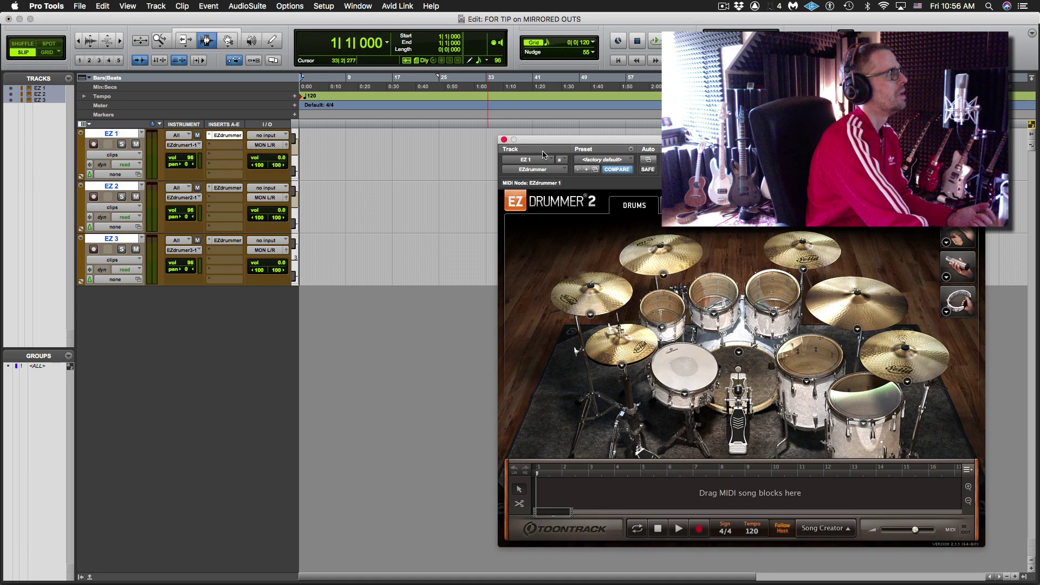
left_click(503, 139)
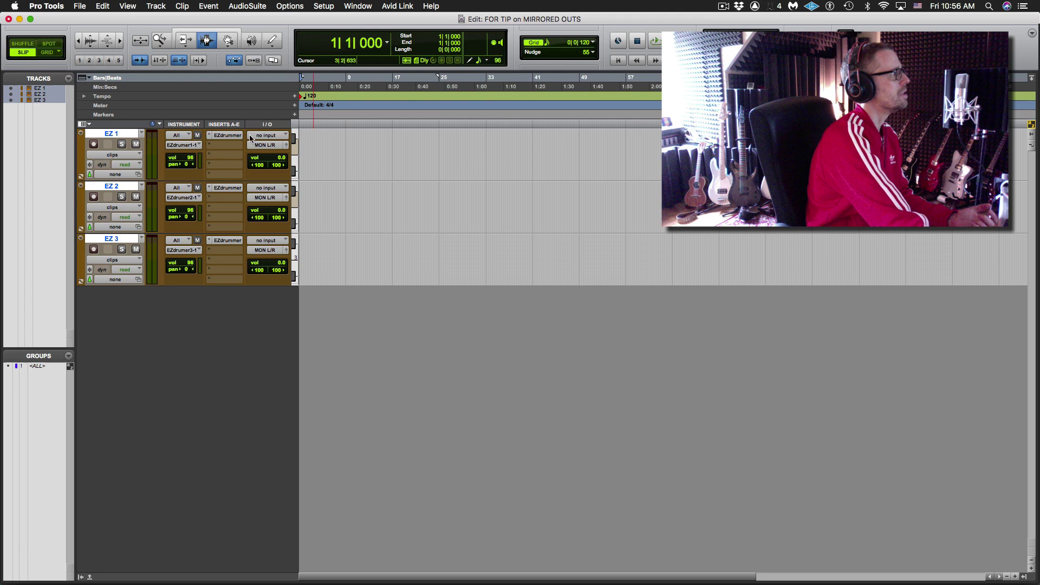
Route EZ 1's MIDI output to the EZdrummer instances on EZ 2 and EZ 3.
left_click(182, 145)
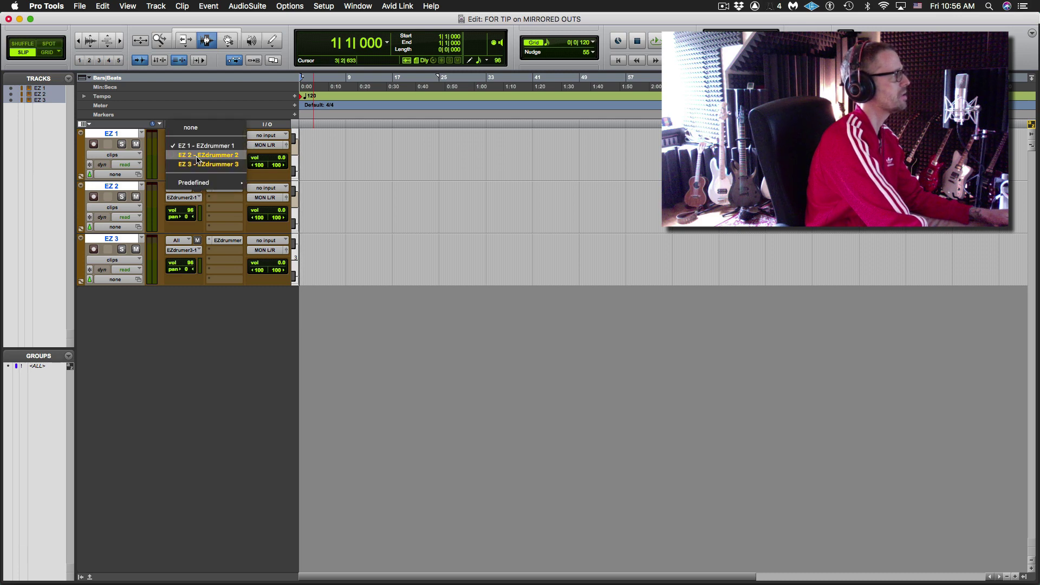
key("Escape")
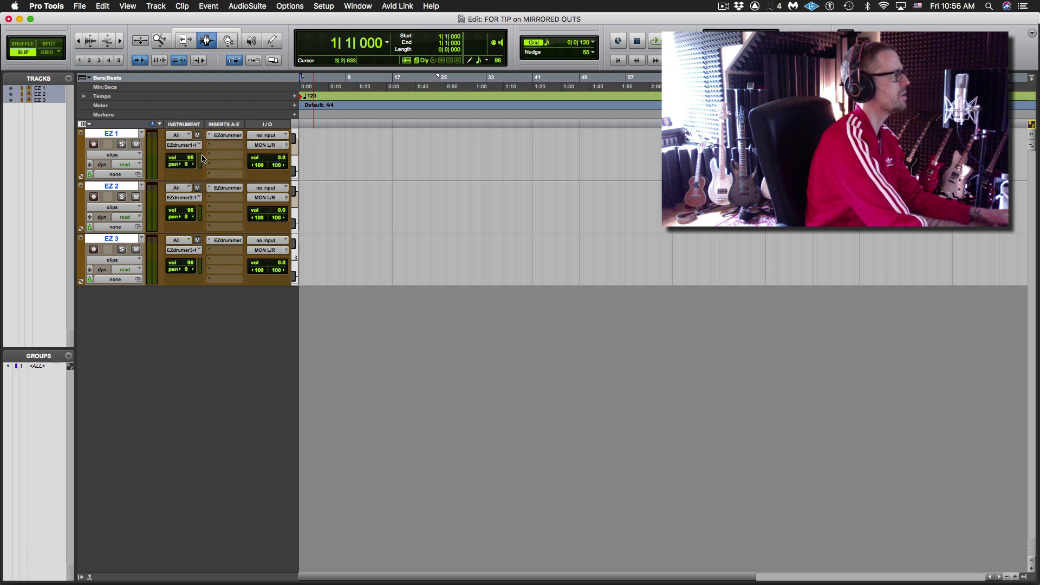
left_click(185, 146)
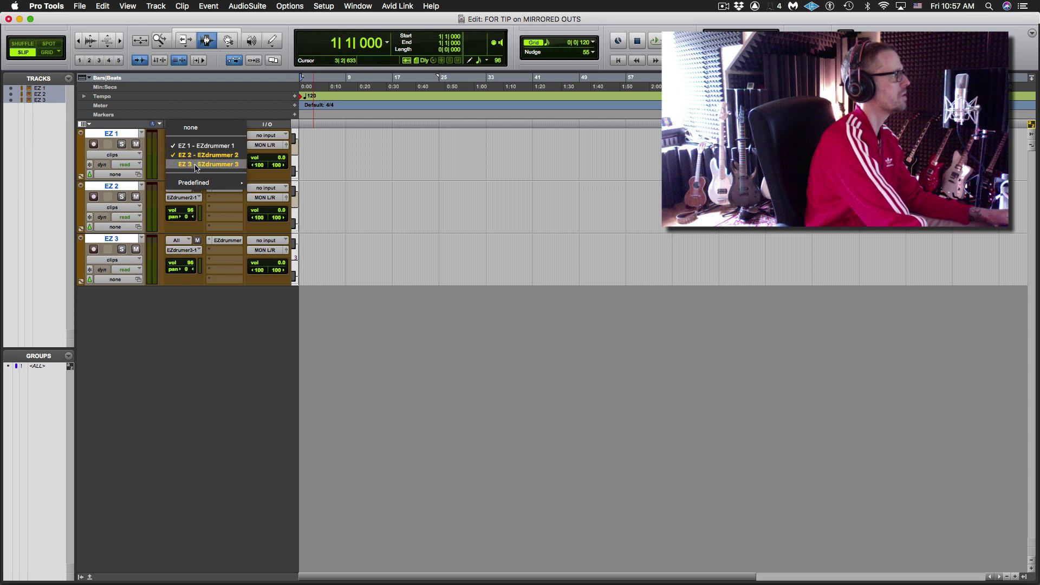
left_click(198, 164)
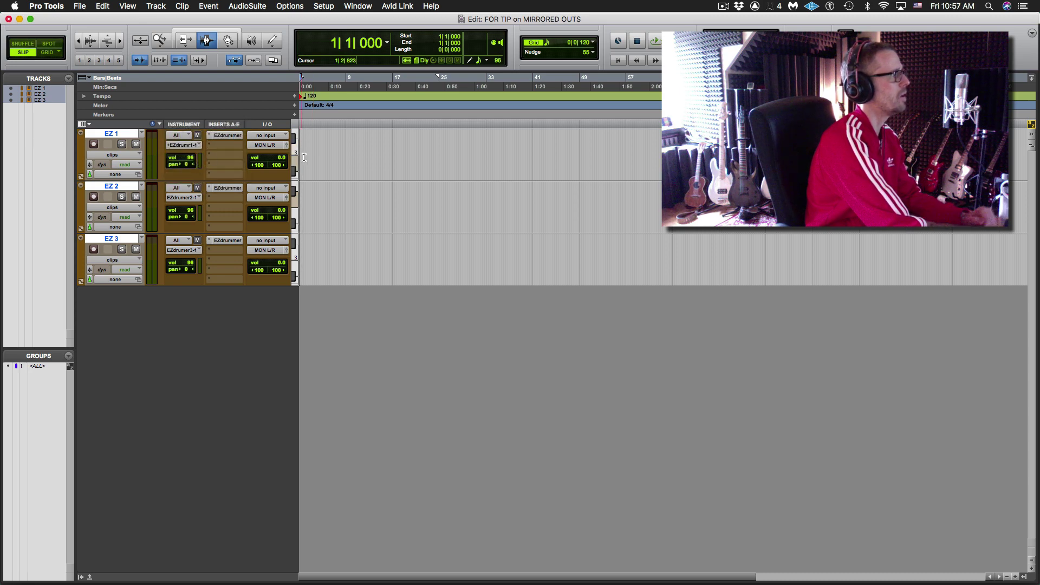
Place the insertion point in EZ 1, play briefly, and open its MIDI Editor.
left_click(323, 149)
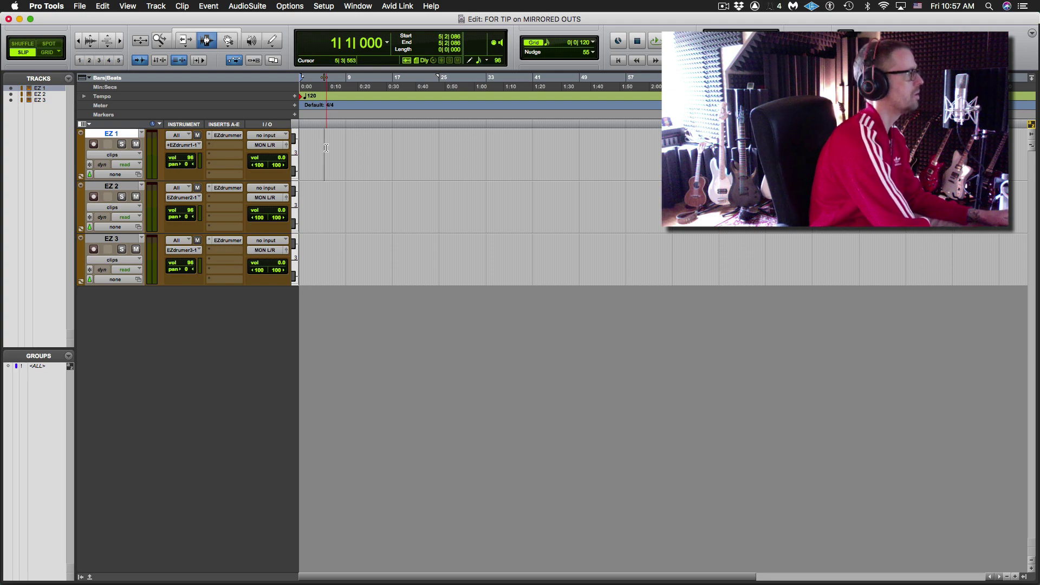
key("shift+/")
key("Return")
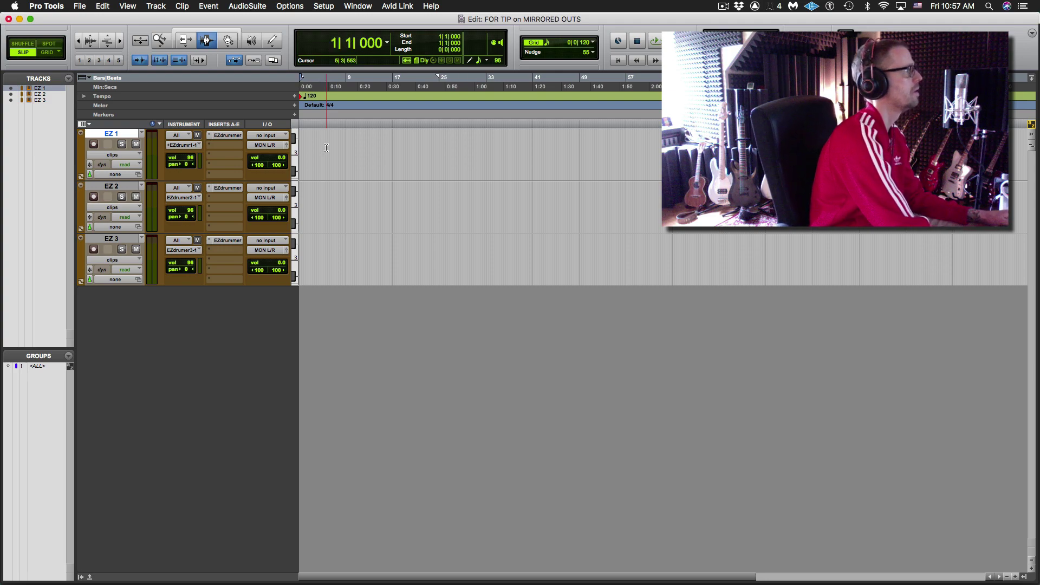
key("ctrl+equal")
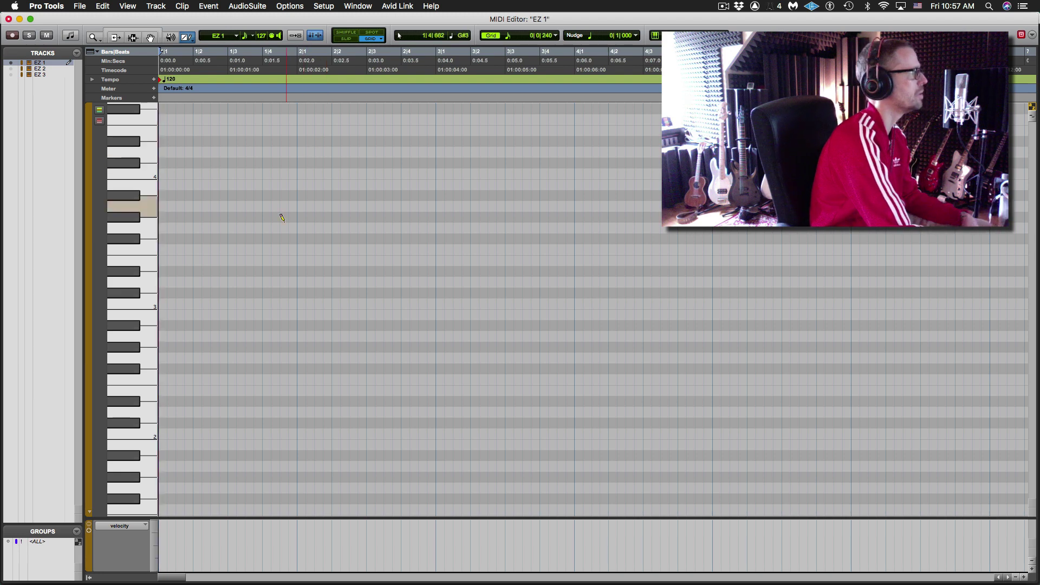
Set the grid to 1/4 and draw F#1 hits on successive quarter-note beats.
key("ctrl+alt+KP_3")
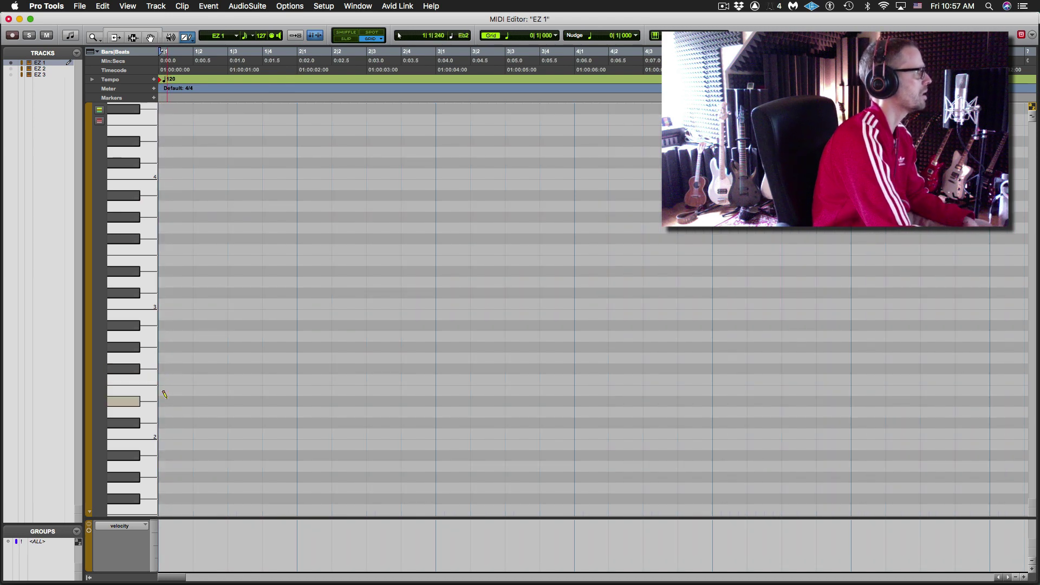
scroll(165, 394, "down", 5)
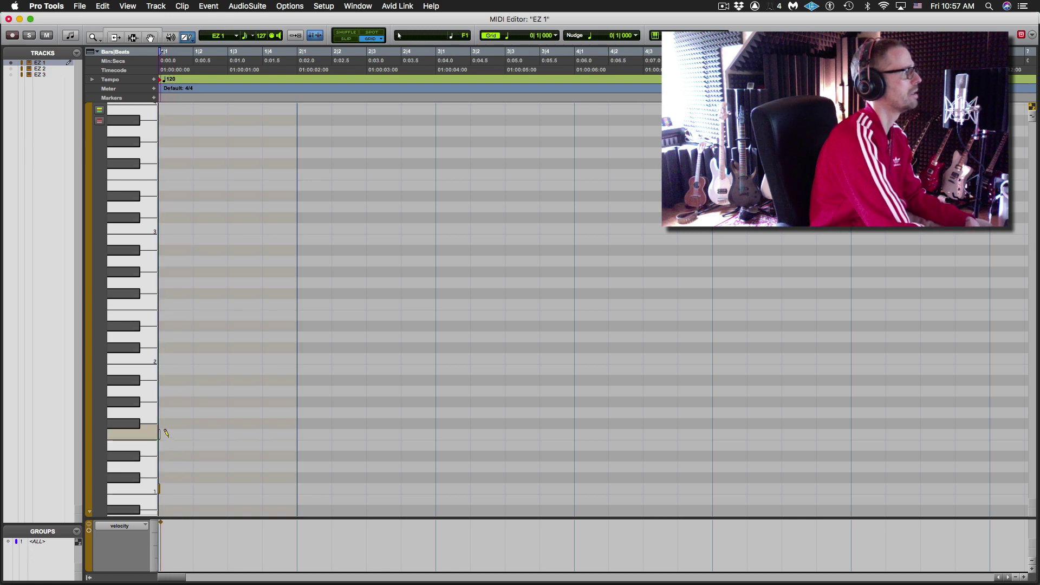
left_click(194, 422)
left_click(229, 422)
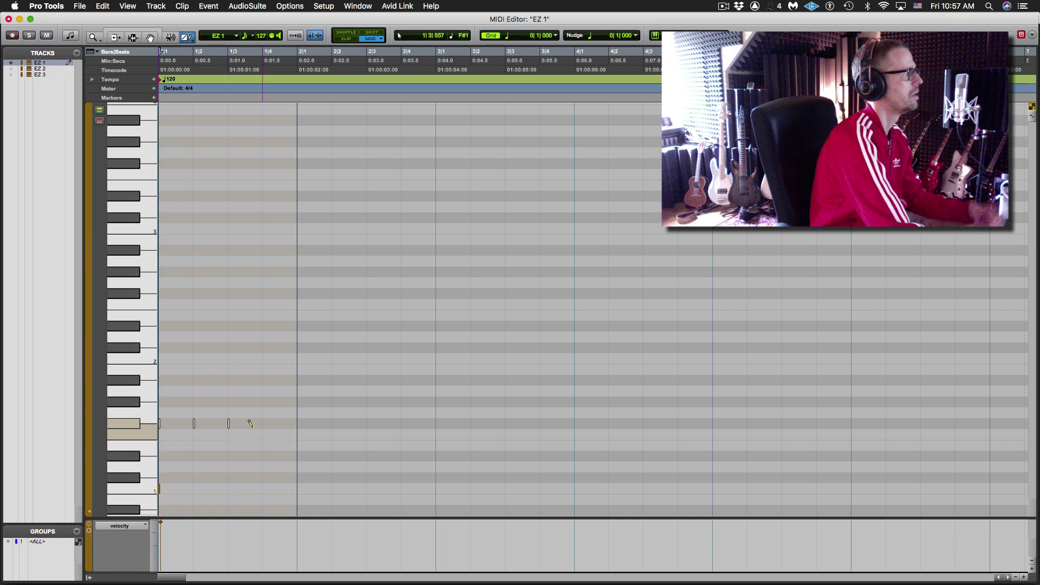
left_click(263, 423)
left_click(299, 422)
left_click(333, 422)
left_click(368, 422)
left_click(402, 422)
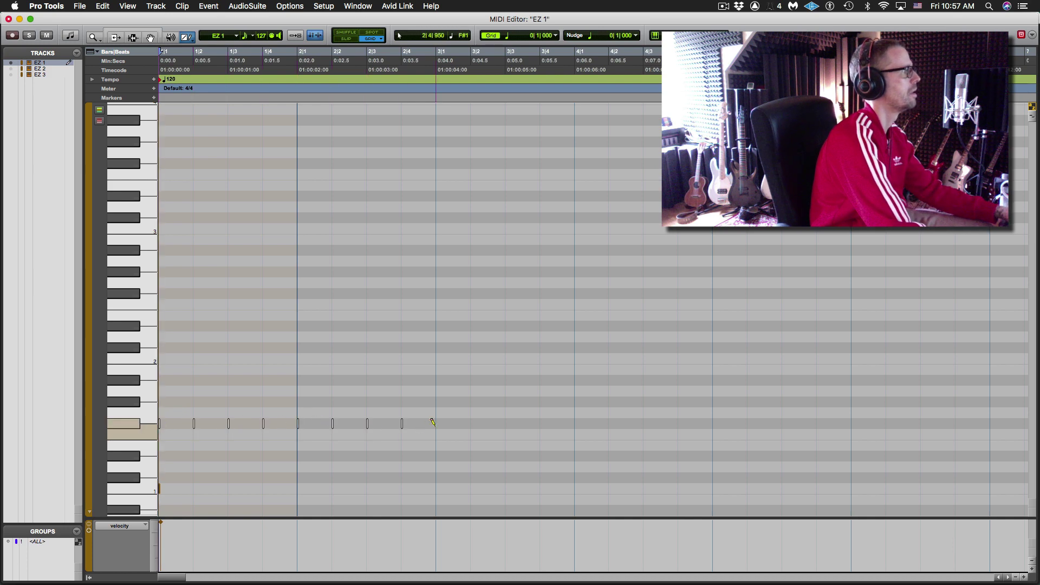
Play the pattern, add an Eb1 hit at 1|3, and close the MIDI Editor.
key("space")
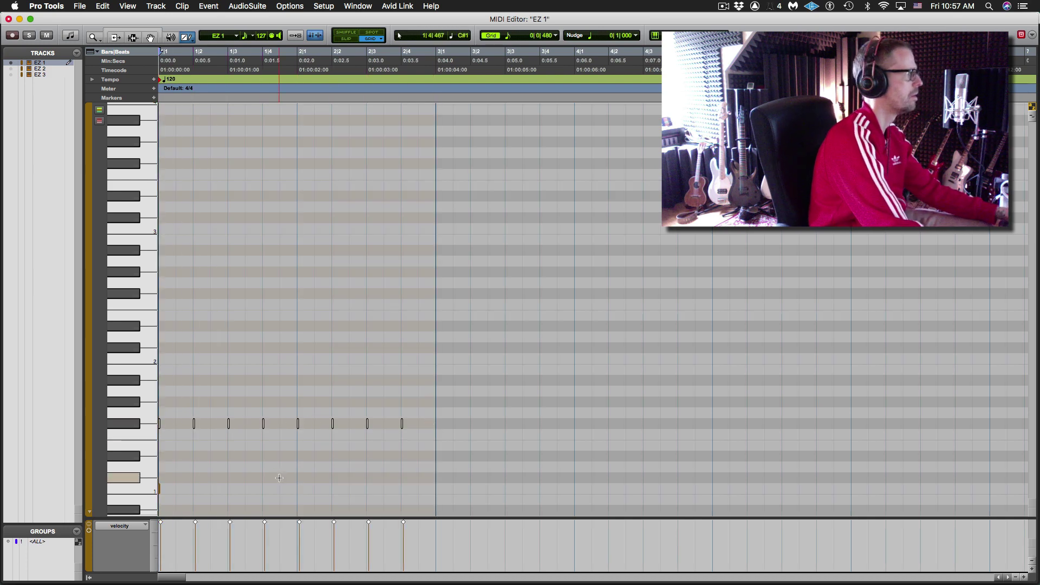
left_click(230, 455)
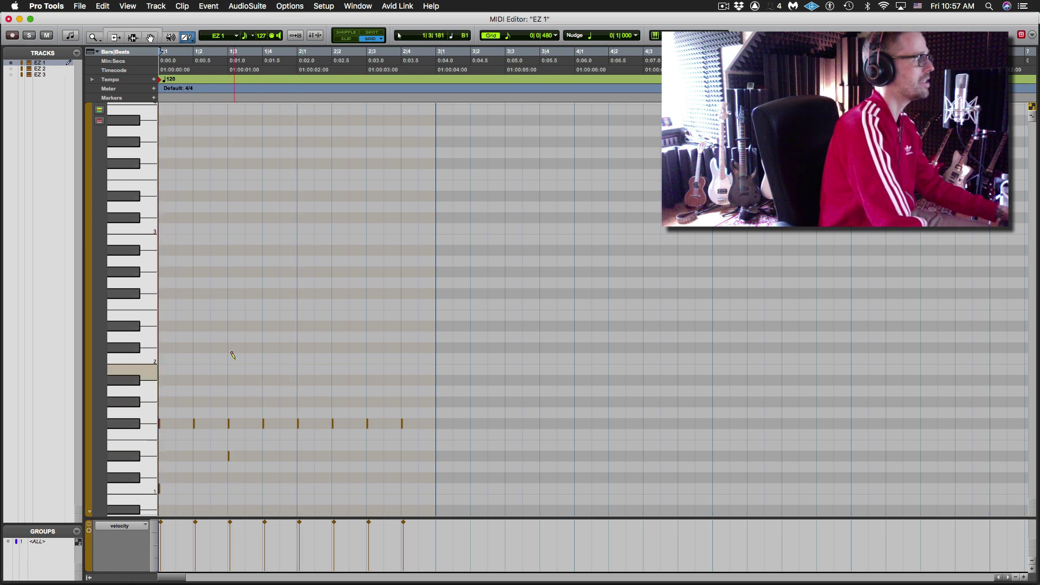
key("super+w")
key("space")
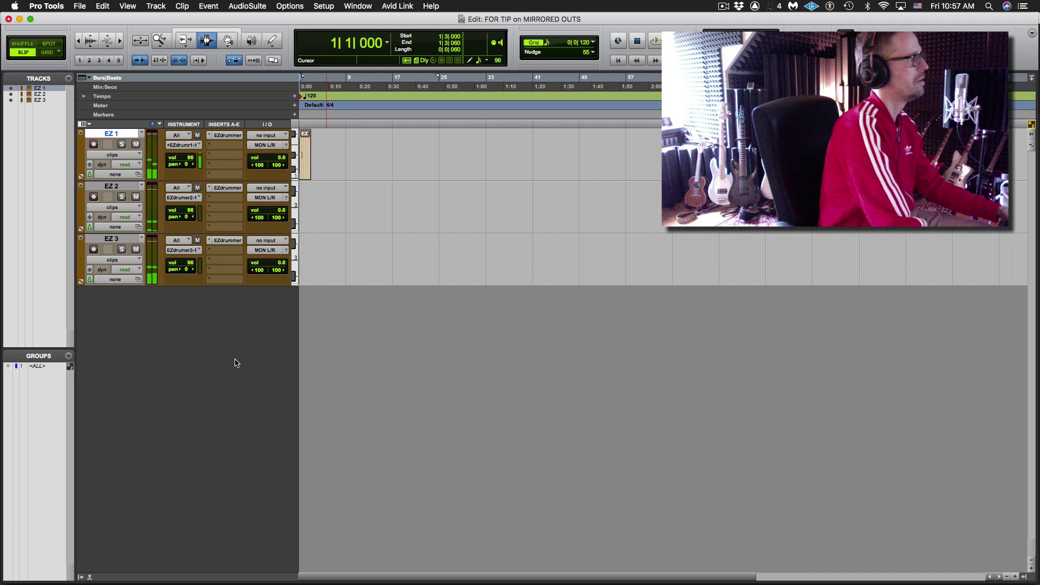
key("space")
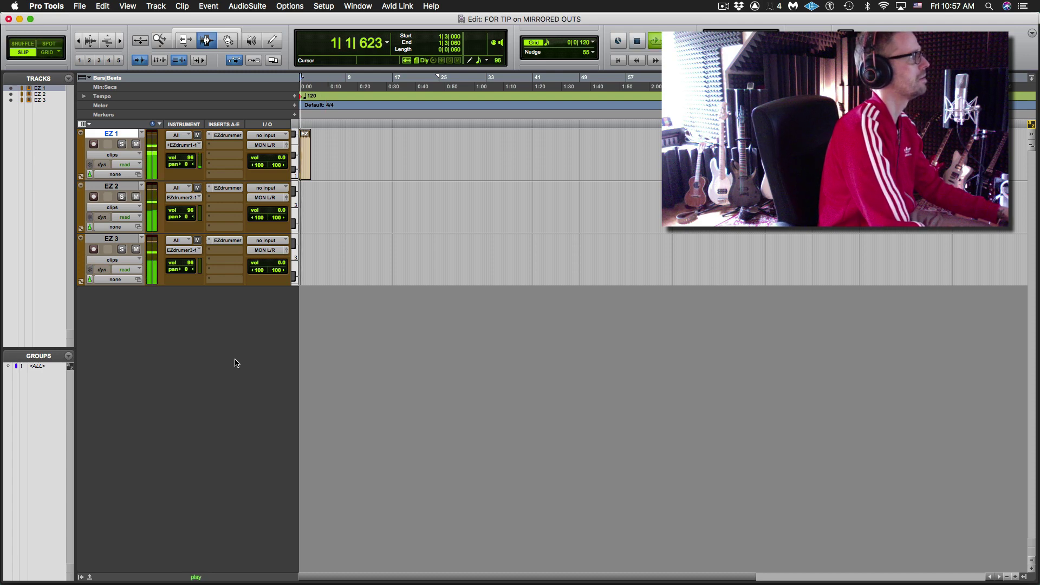
key("space")
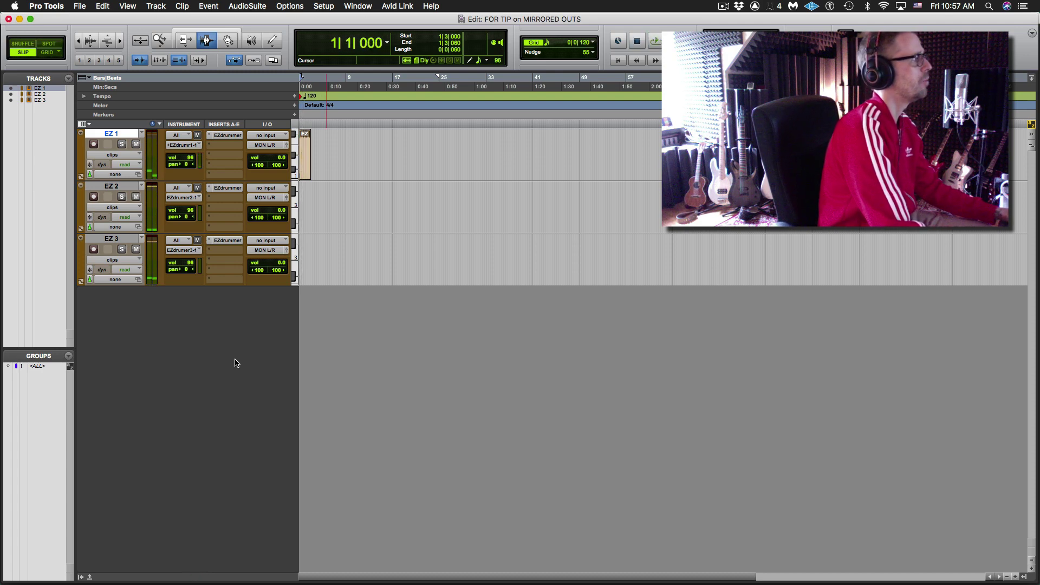
key("ctrl+equal")
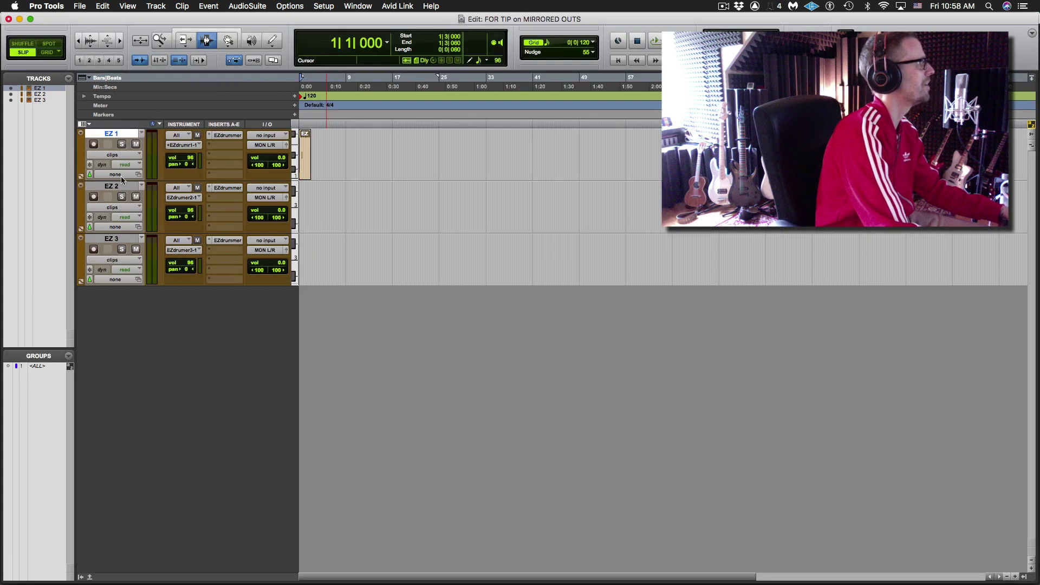
Append 'DON'T WRITE' to the EZ 2 and EZ 3 track names, then open EZ 1's MIDI Editor.
double_click(120, 189)
key("Right")
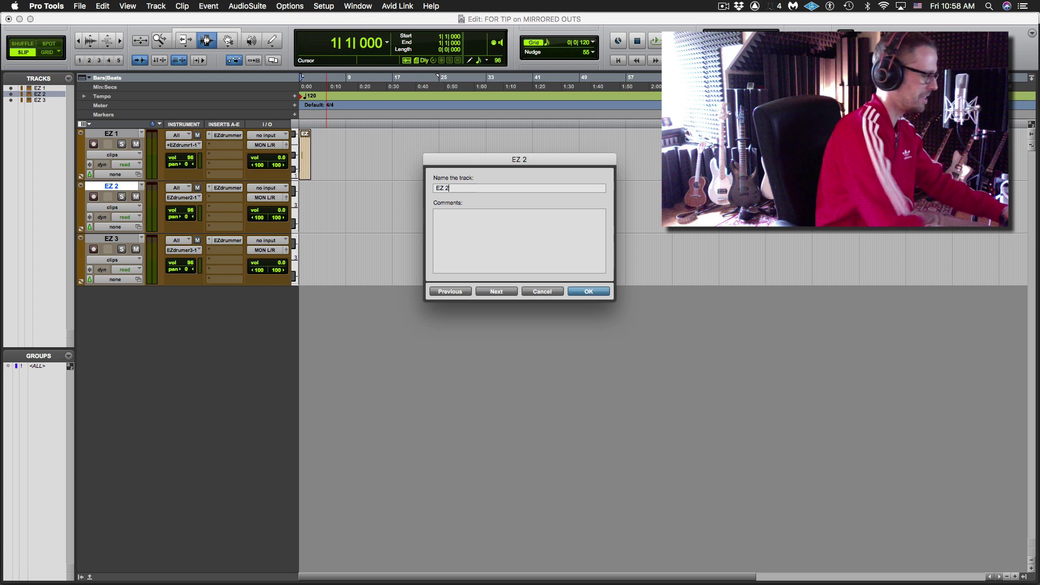
type("DON\"T WRIT")
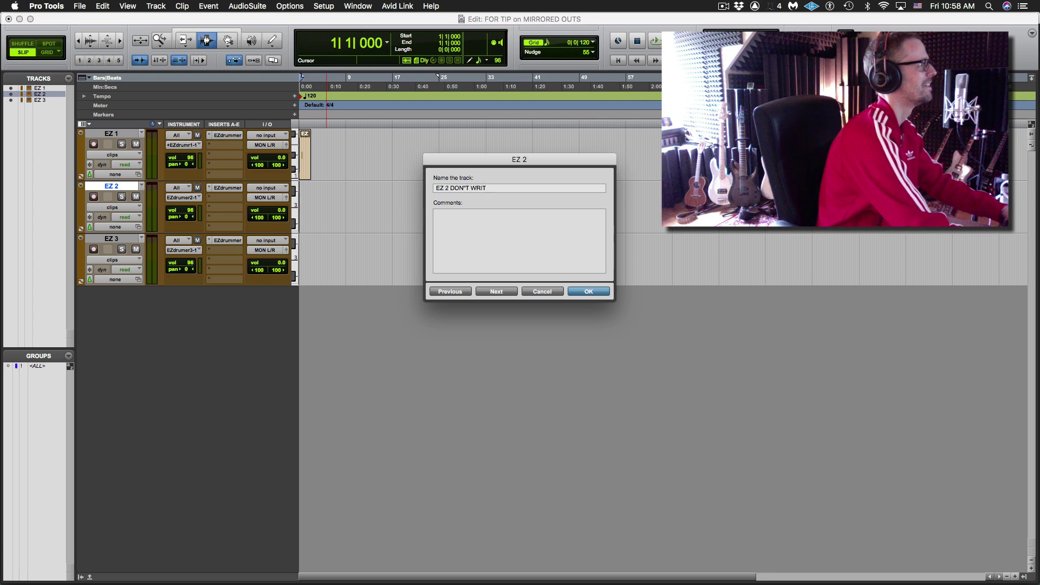
type("E")
key("super+Right")
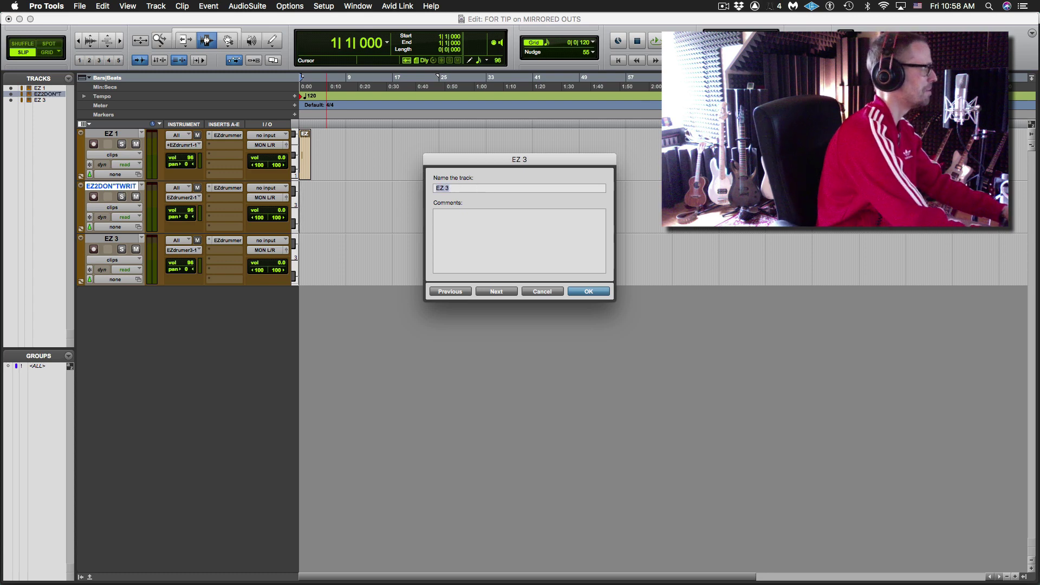
key("Right")
type("DON\"T ")
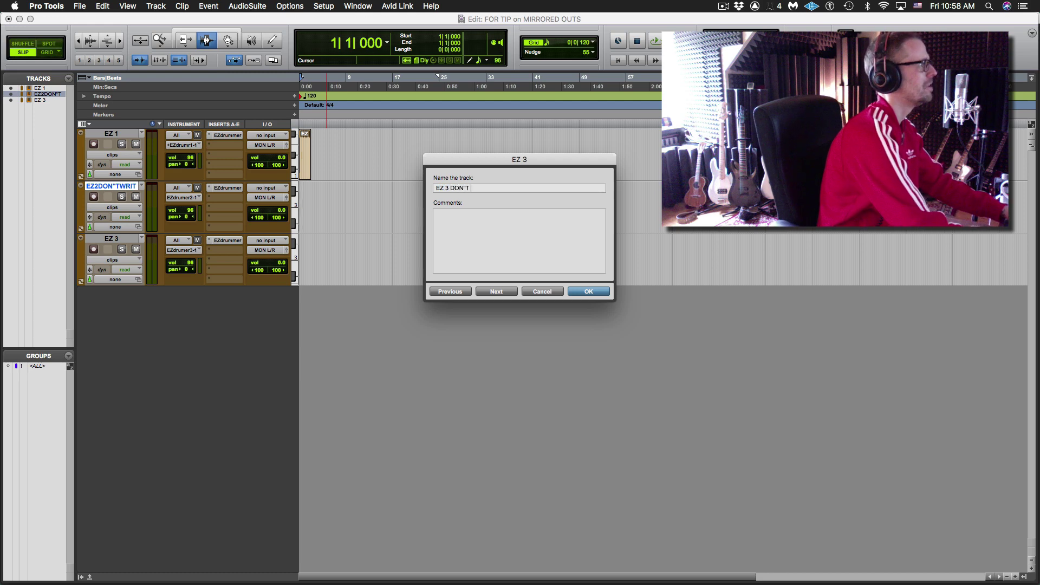
type("WRITE")
key("Return")
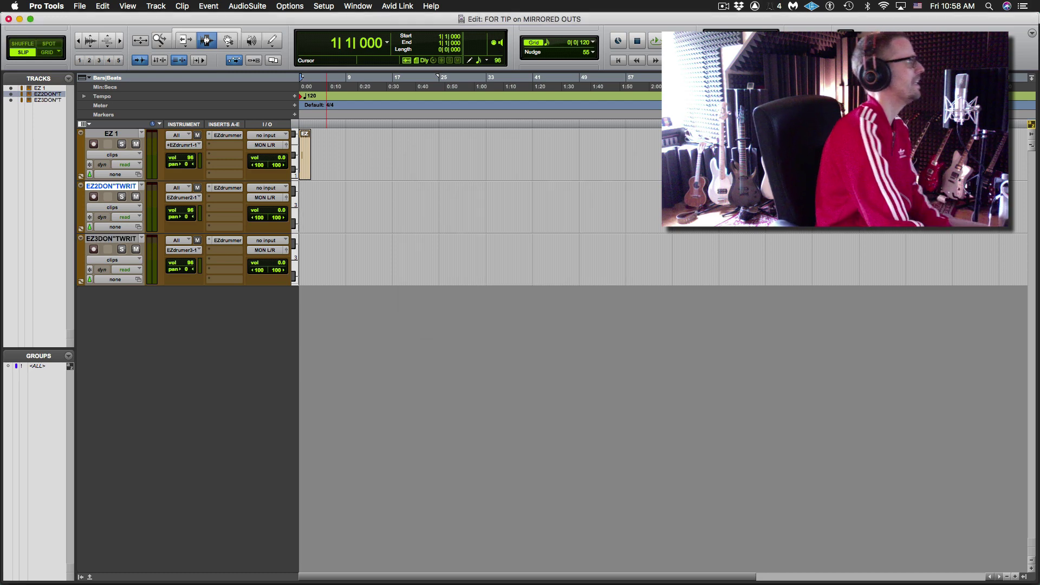
key("ctrl+equal")
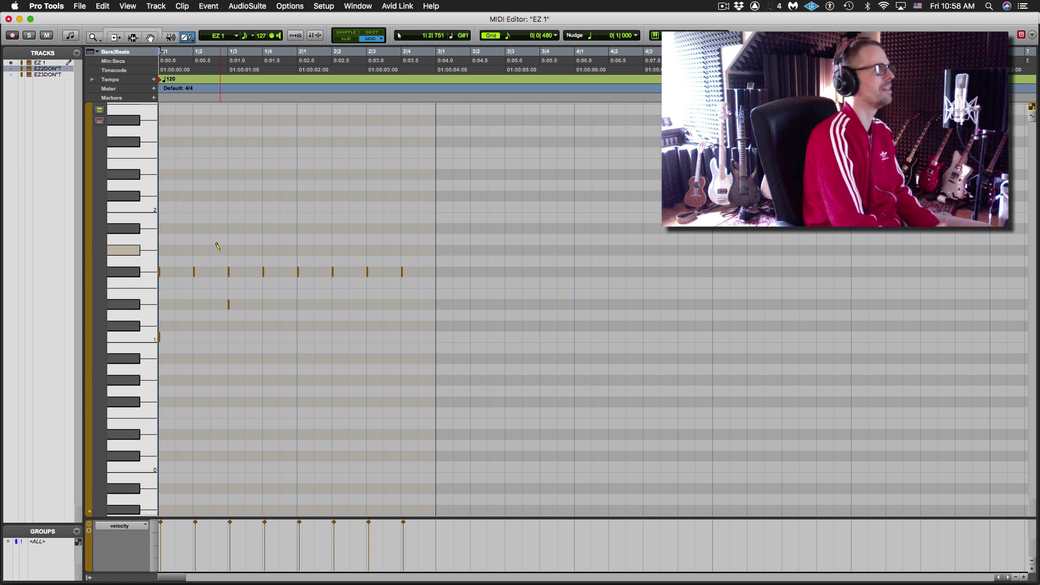
Close EZ 1's MIDI Editor to return to the Edit window.
key("super+w")
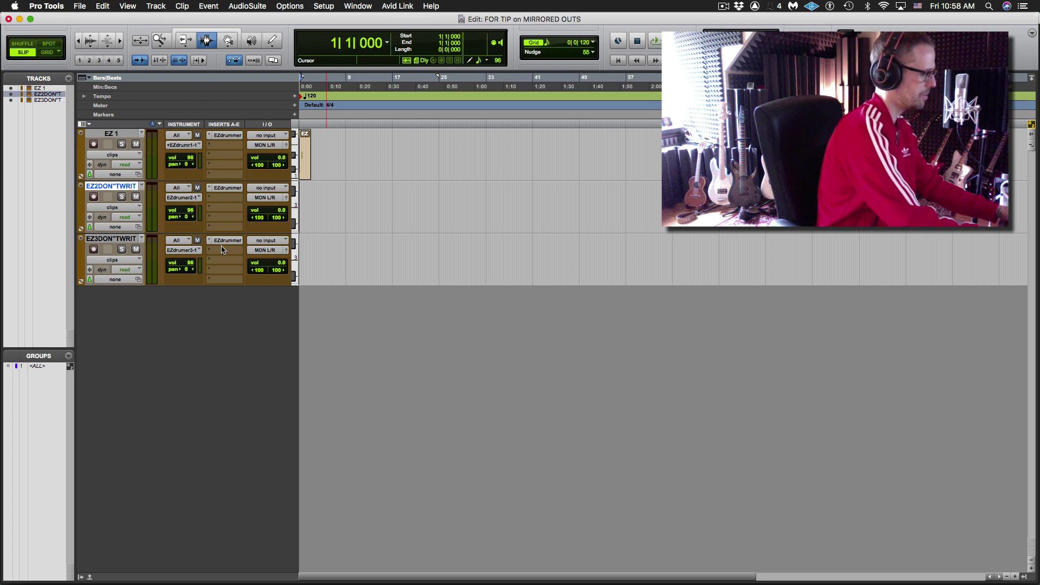
Create a new stereo audio track named DRUM PAR.
key("super+shift+n")
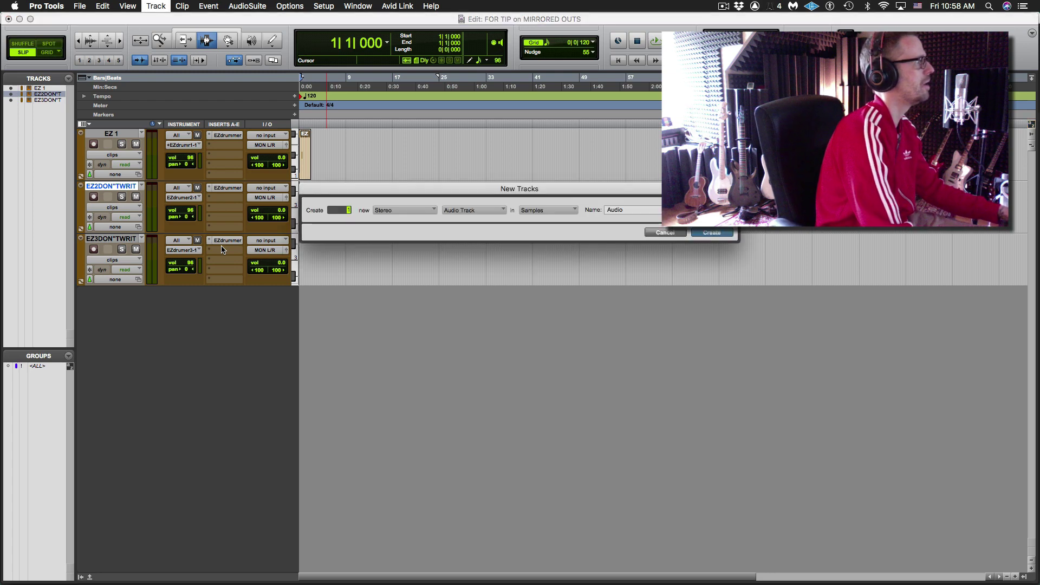
key("Tab")
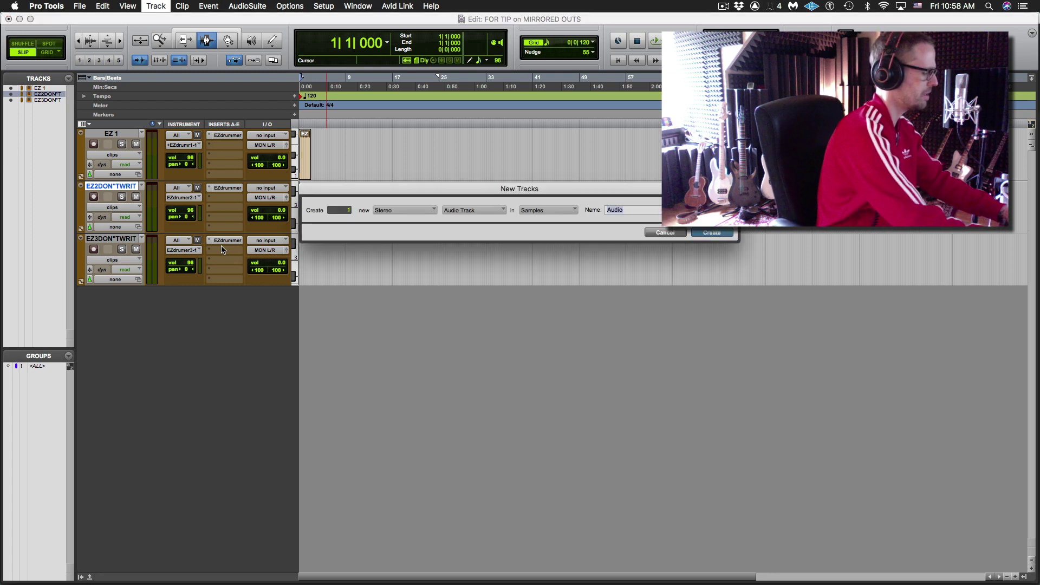
type("DRUM PAR")
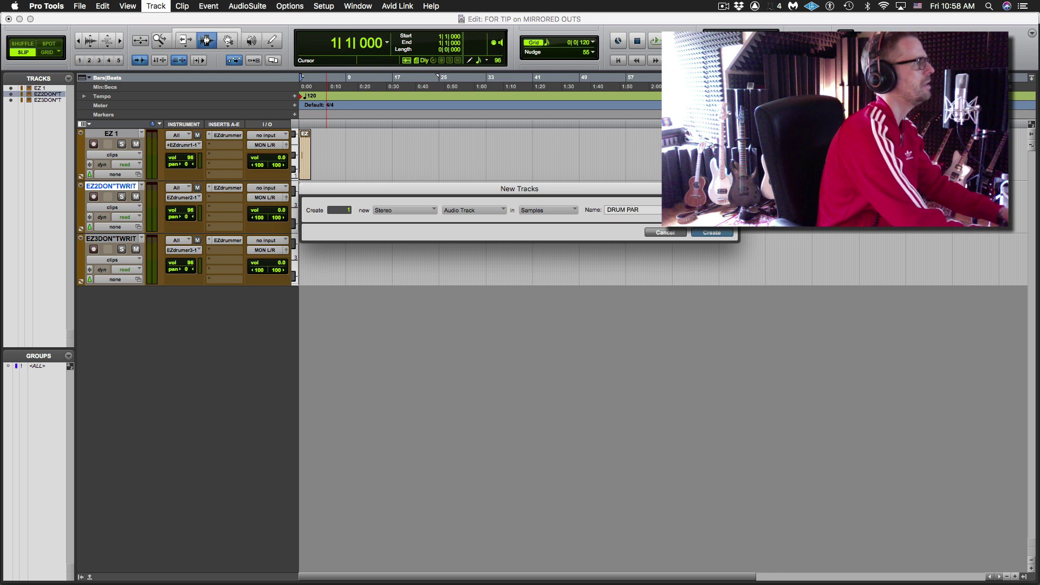
key("Return")
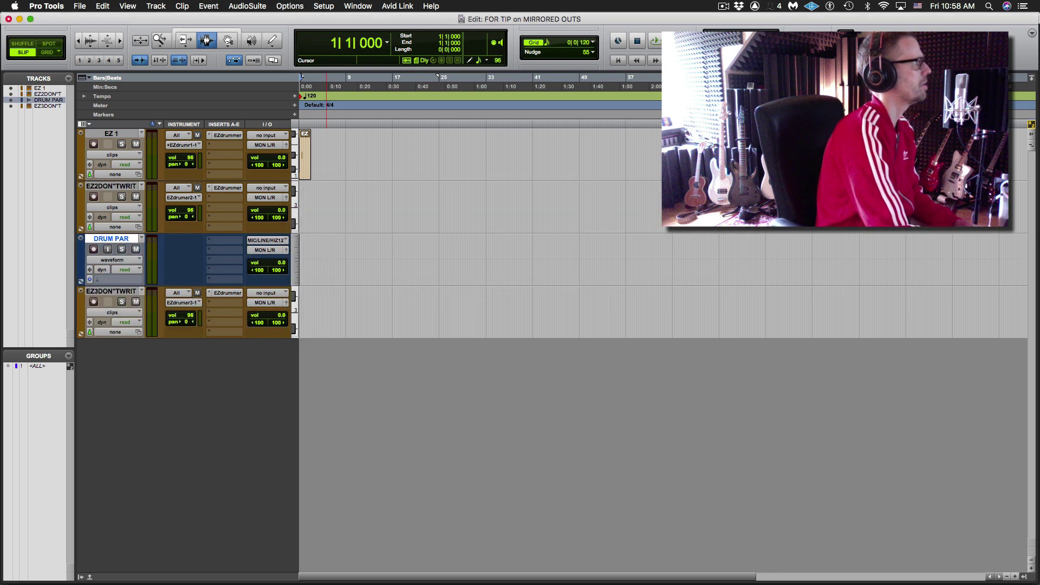
Delete the mistaken DRUM PAR audio track.
left_click(130, 239)
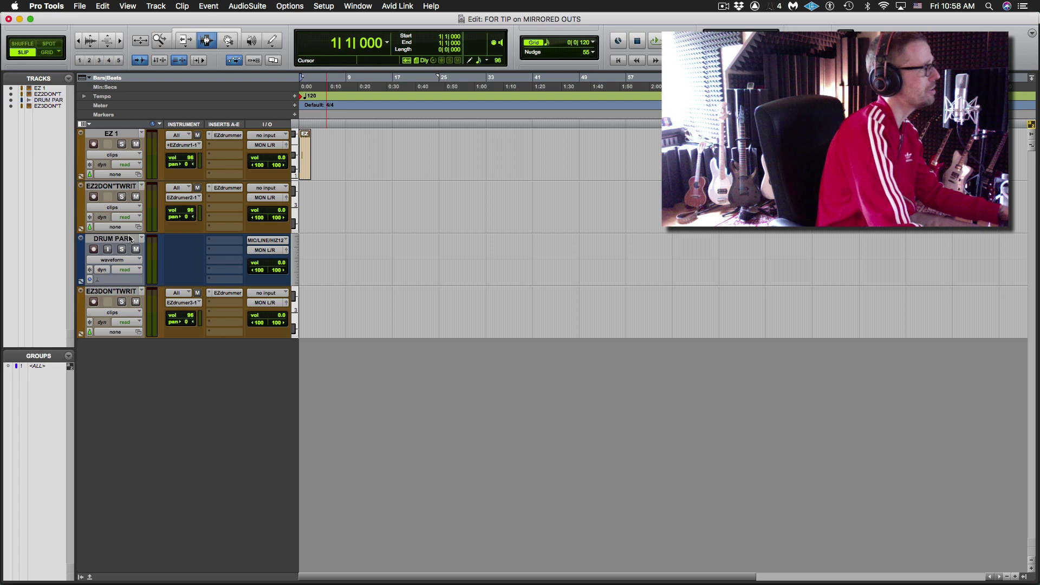
right_click(130, 239)
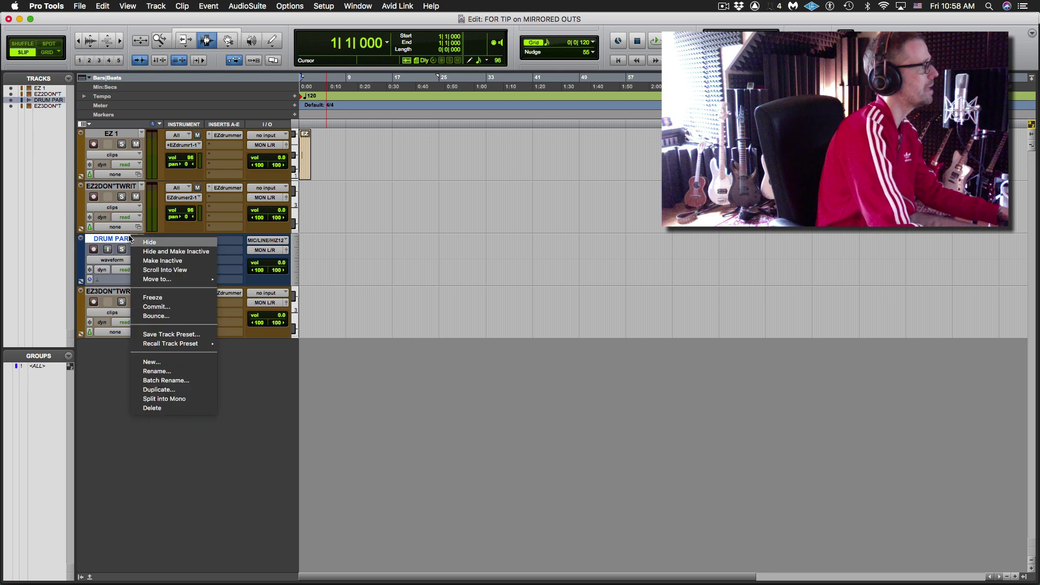
left_click(170, 413)
Create a stereo Aux Input track named DRUM PAR instead.
key("super+shift+n")
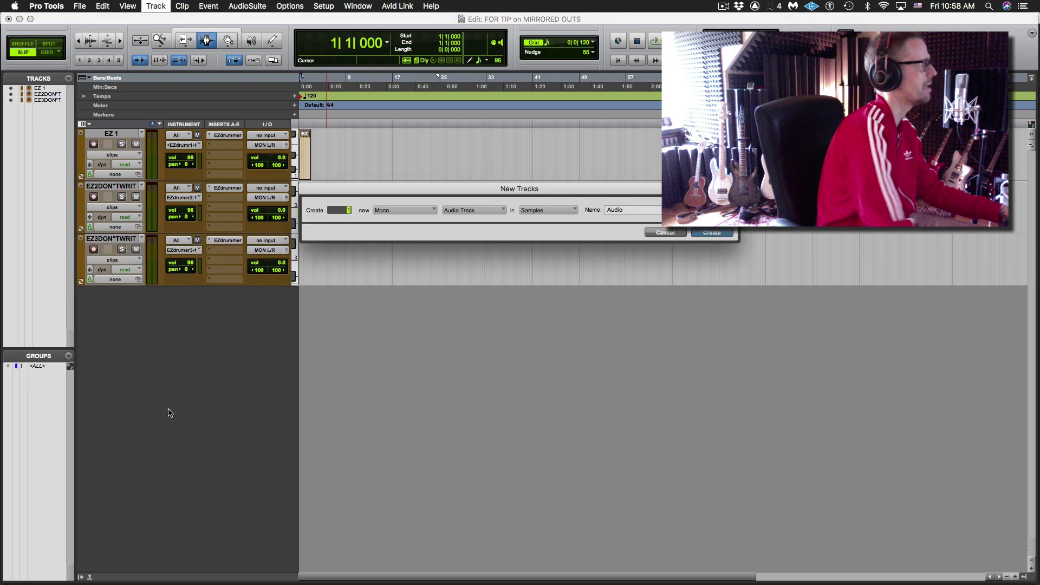
key("Tab")
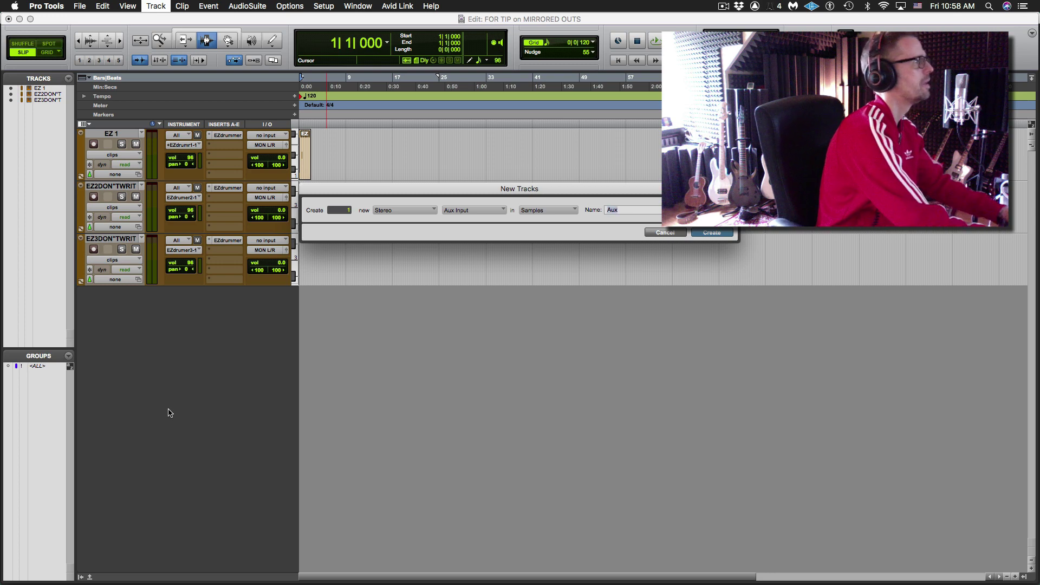
key("Return")
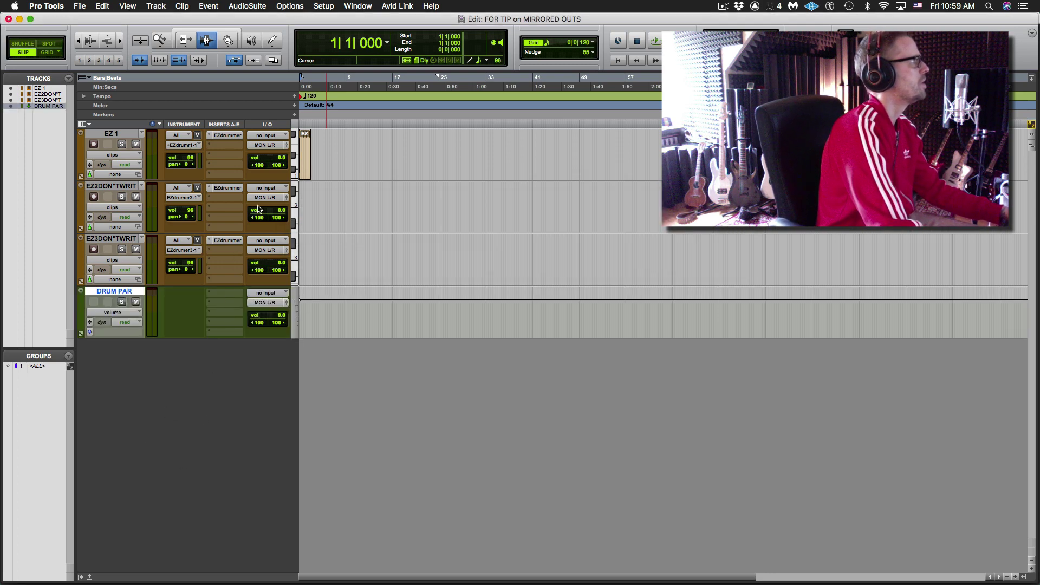
Add DRUM PAR as a mirrored output on EZ 1, then play briefly to test.
left_click(271, 146)
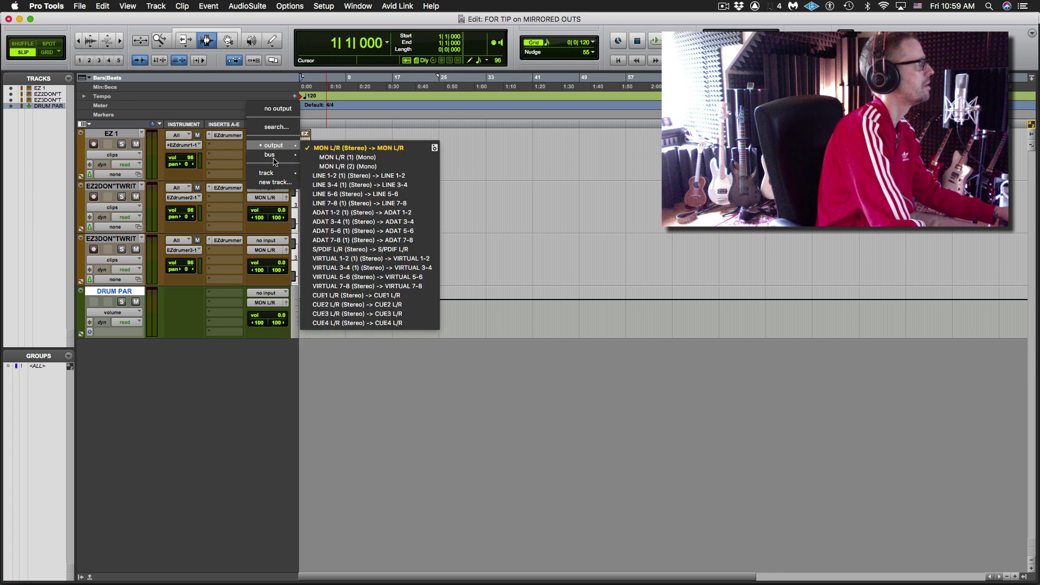
mouse_move(274, 175)
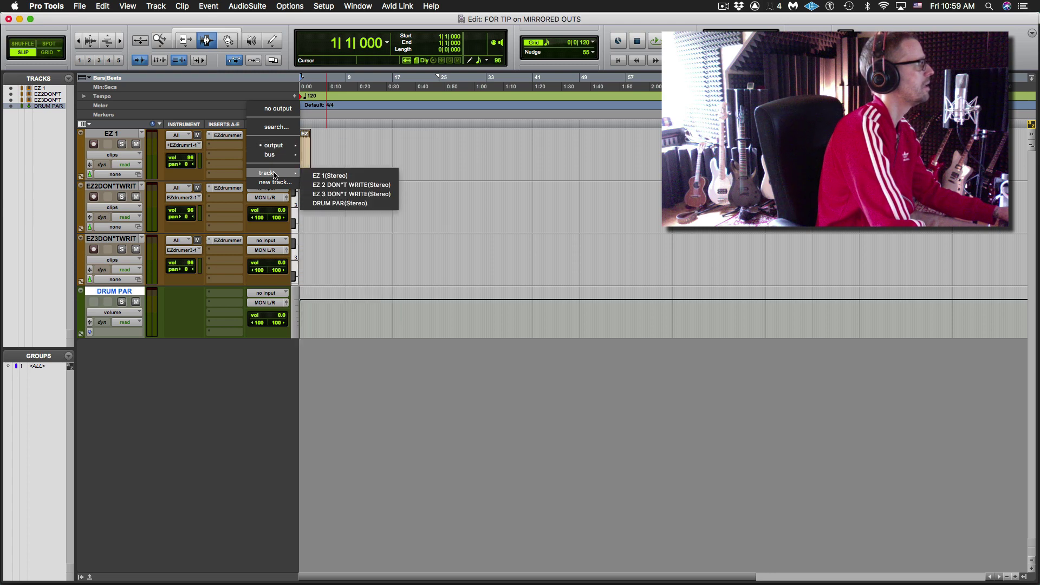
left_click(481, 208)
left_click(260, 147)
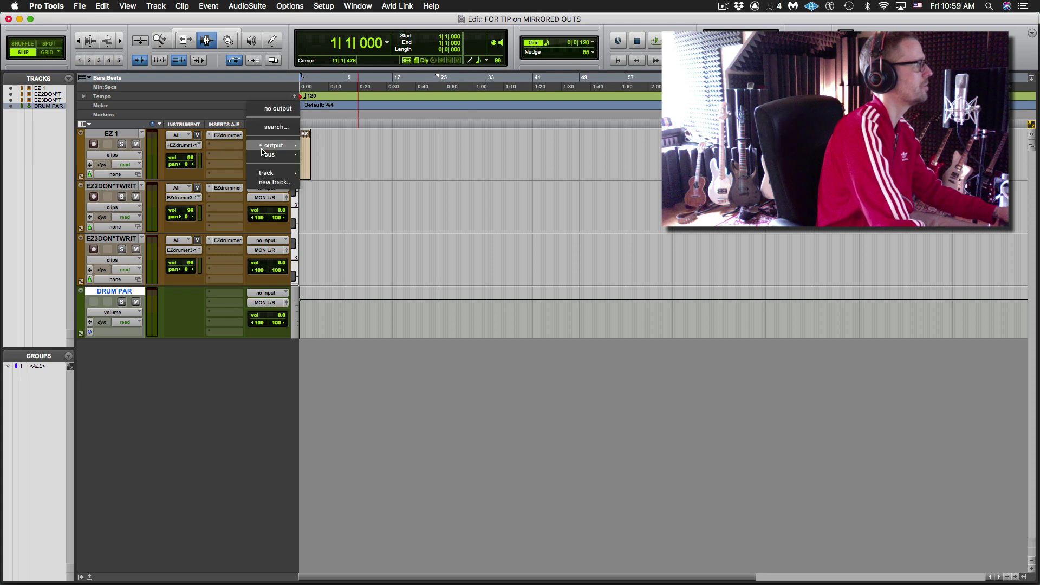
mouse_move(274, 175)
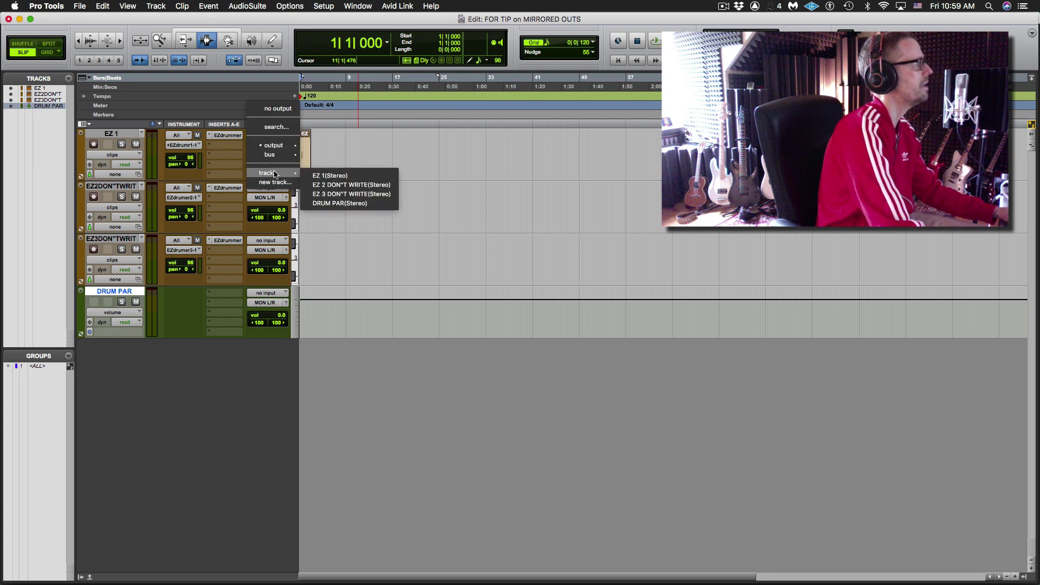
left_click(344, 204)
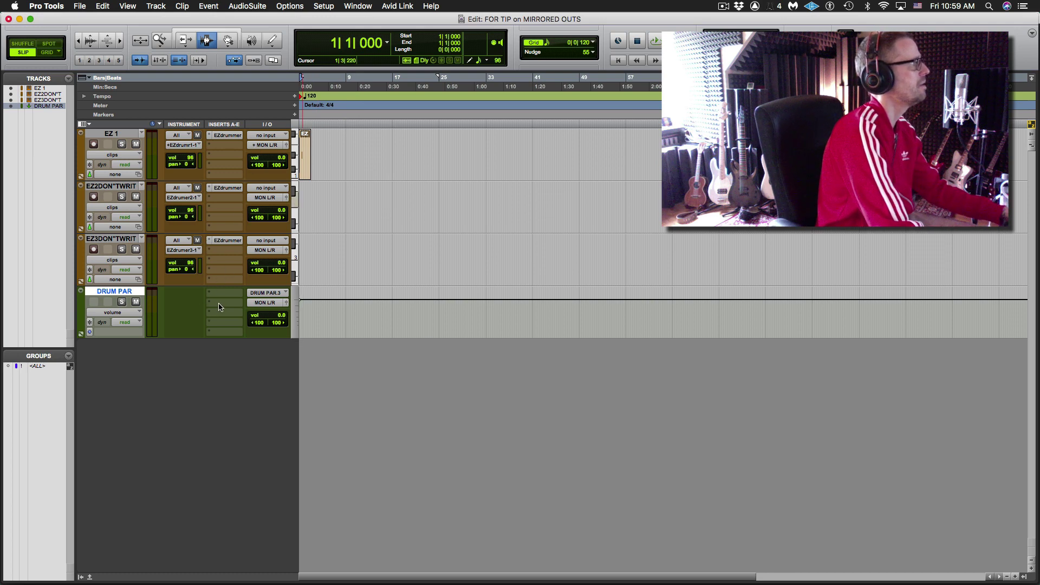
key("space")
key("space")
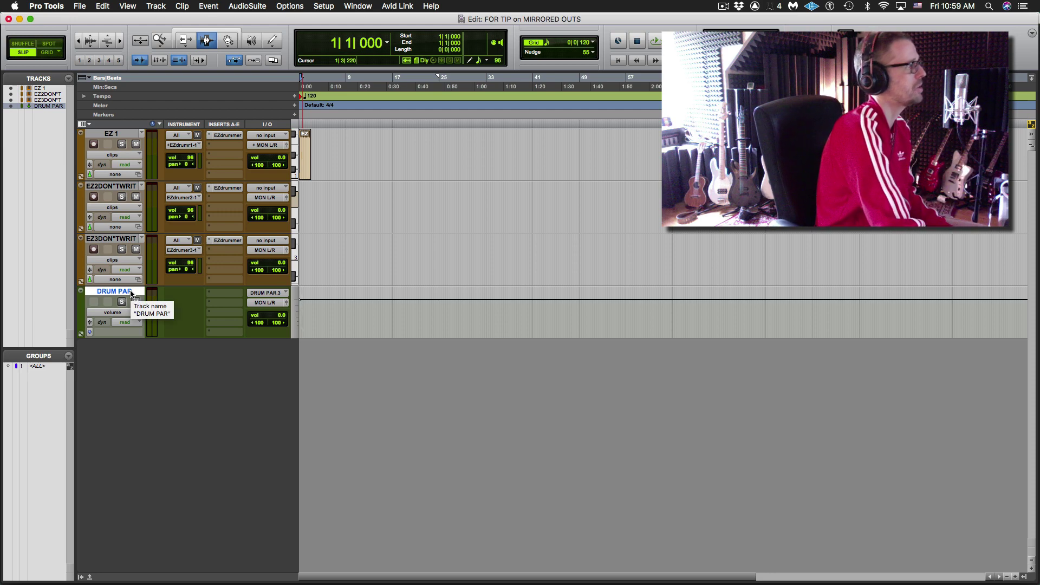
Insert FabFilter Pro-C on DRUM PAR's first slot, test playback, then select EZ 1 and DRUM PAR.
left_click(221, 307)
left_click(236, 285)
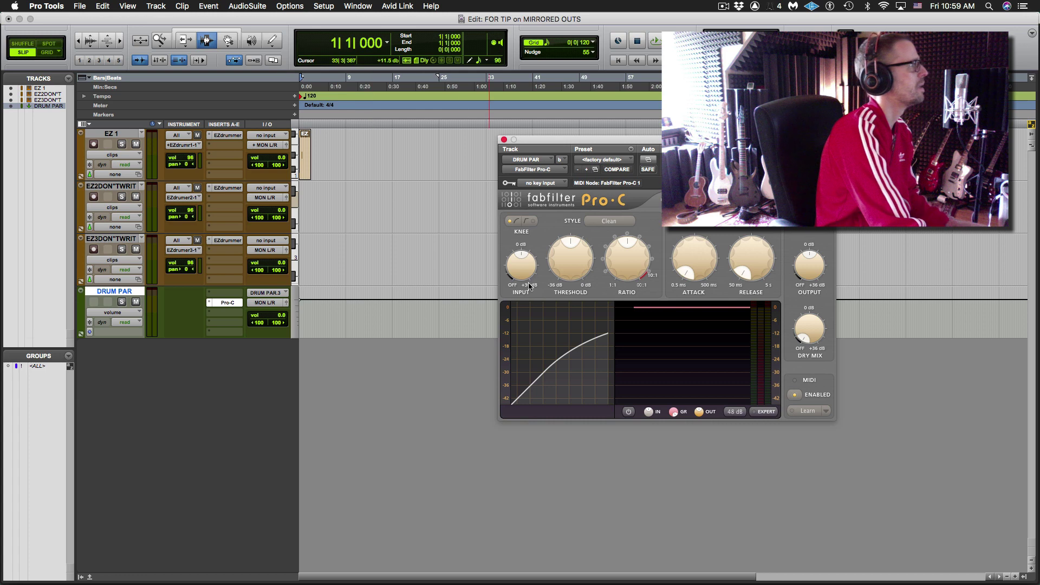
key("space")
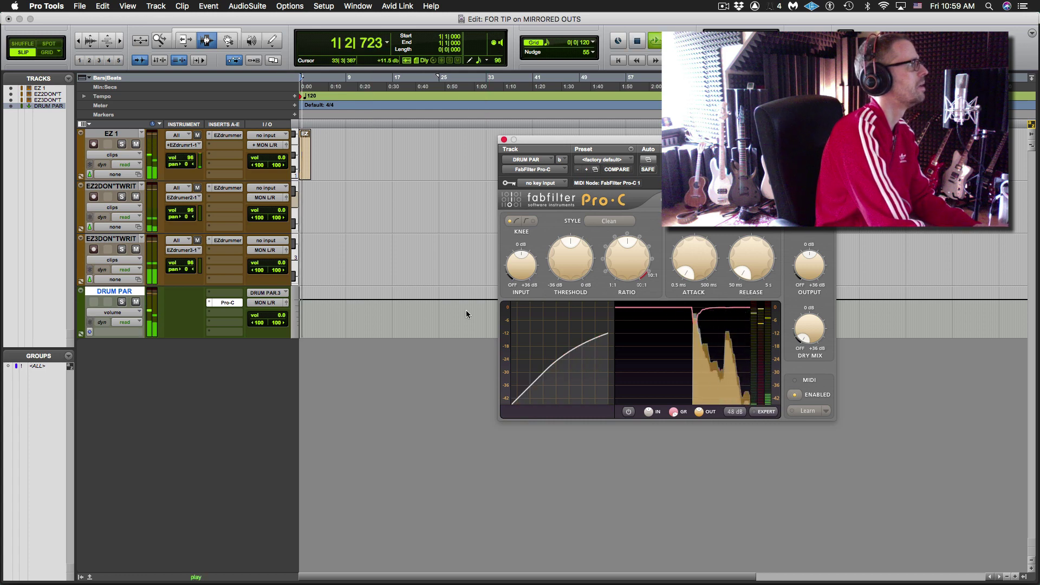
key("space")
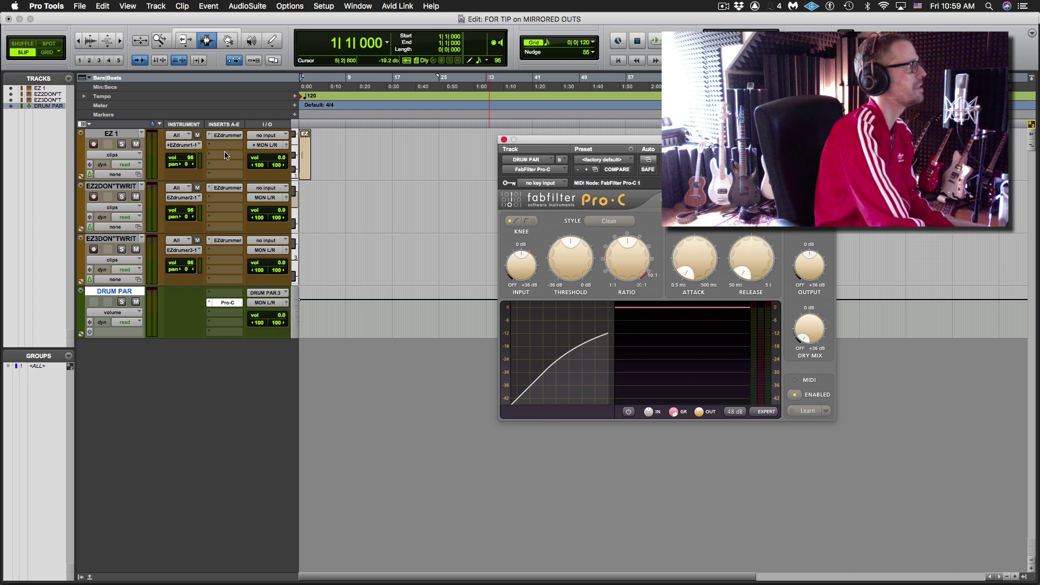
left_click(107, 134)
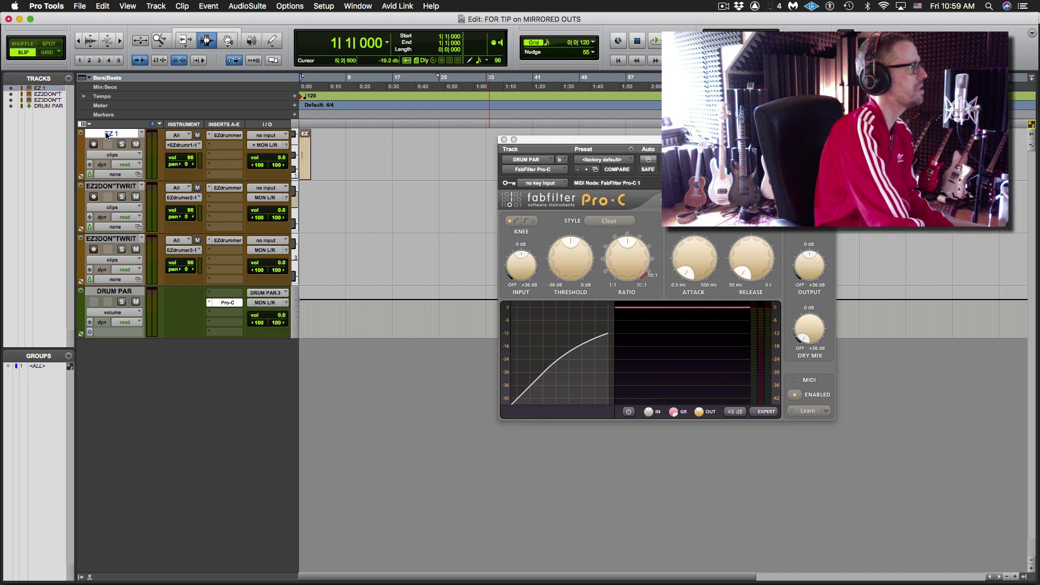
left_click(127, 292)
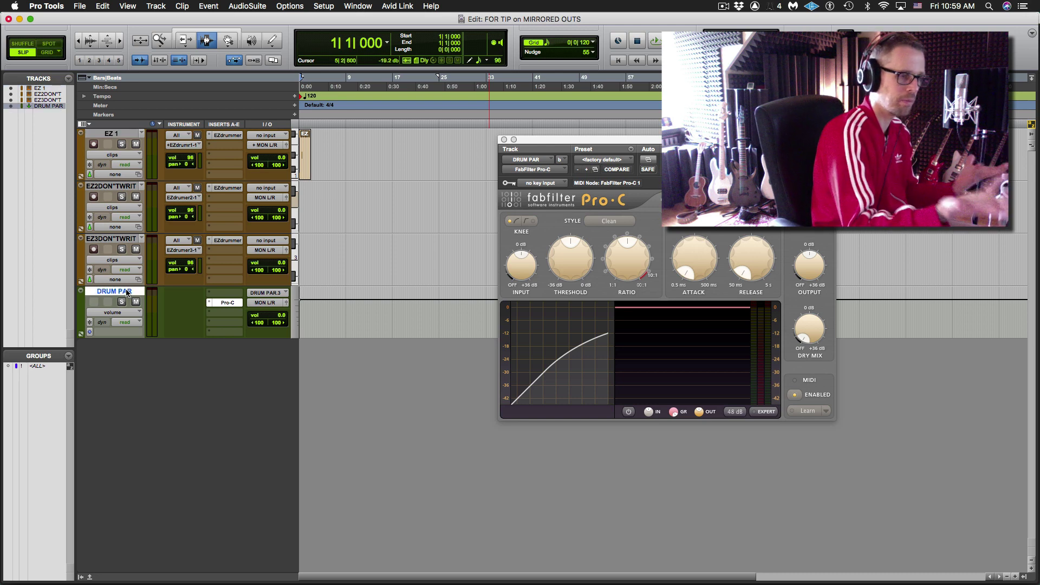